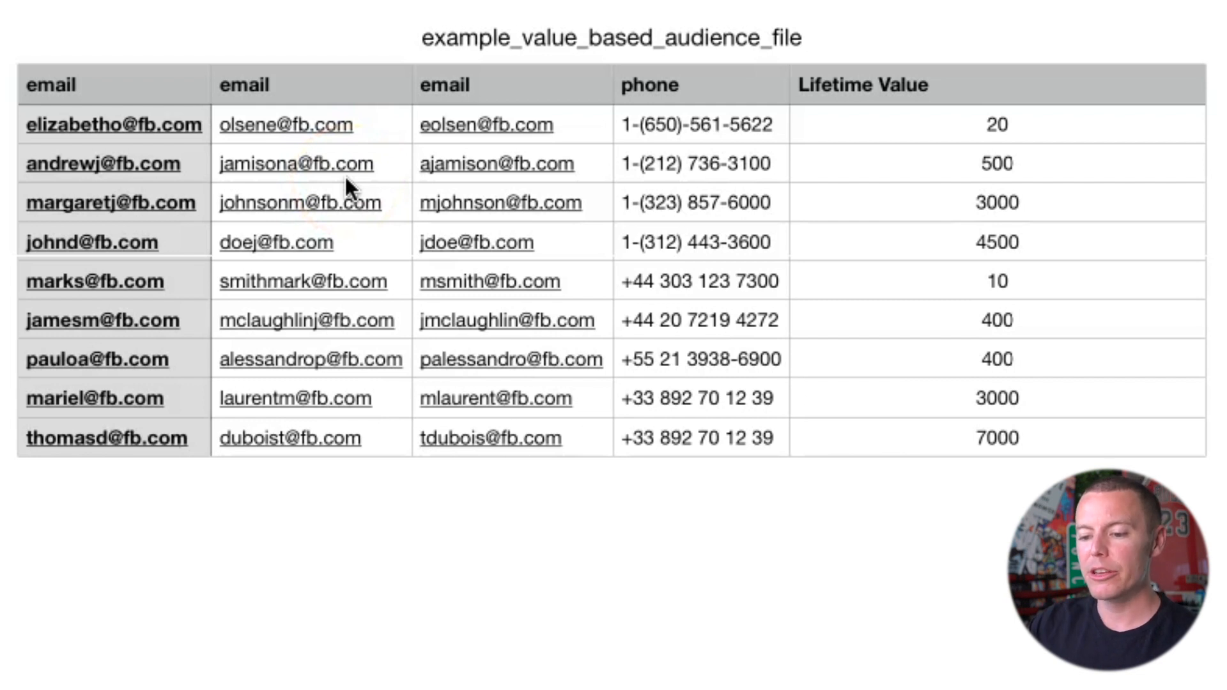
Step: Review the identifiers accepted in a customer list and continue to the question about customer value
left_click(129, 103)
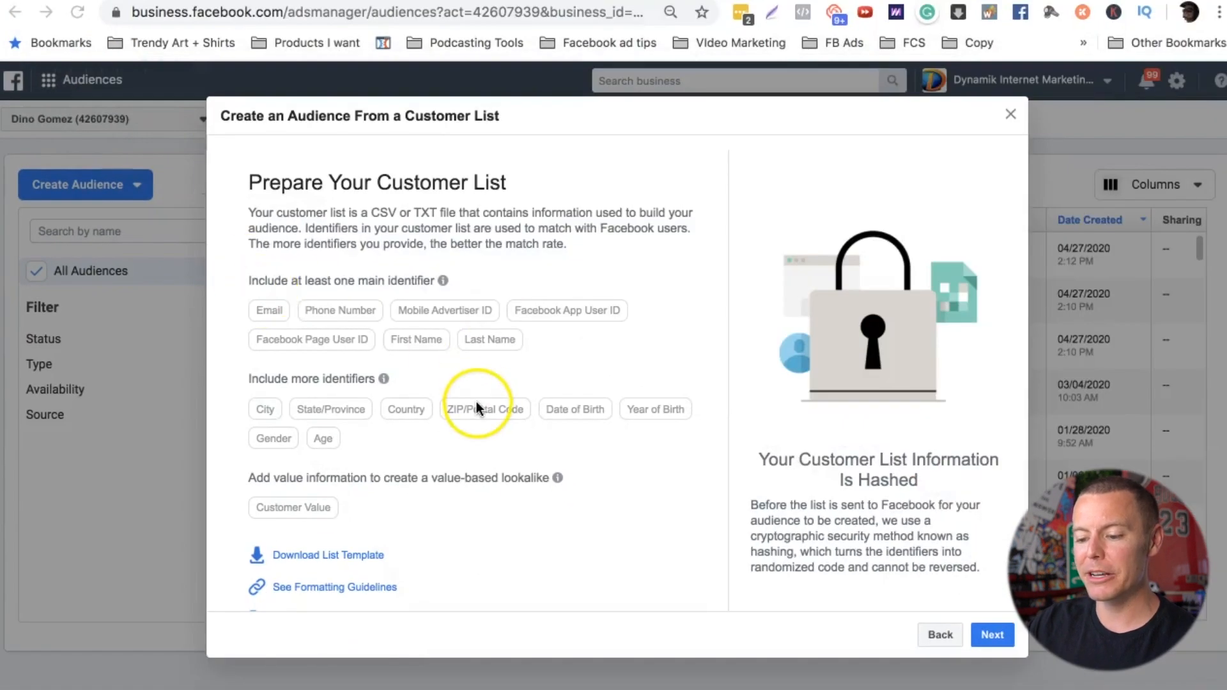
scroll(571, 472, "down", 2)
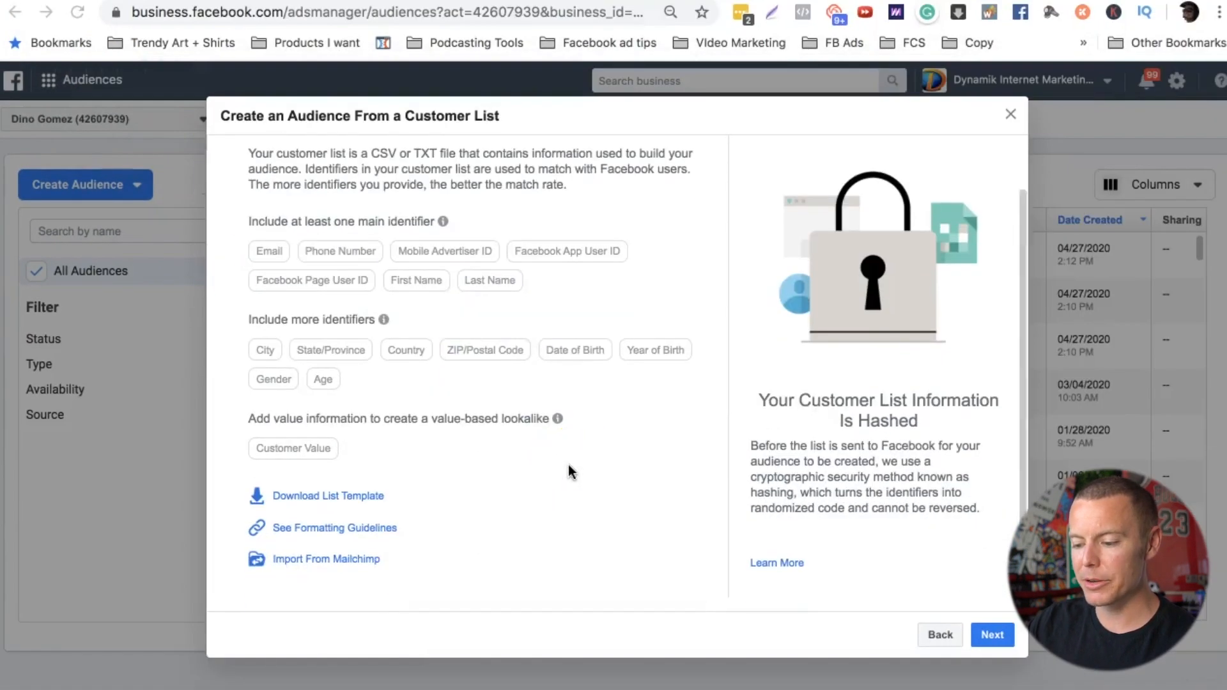
scroll(571, 471, "up", 2)
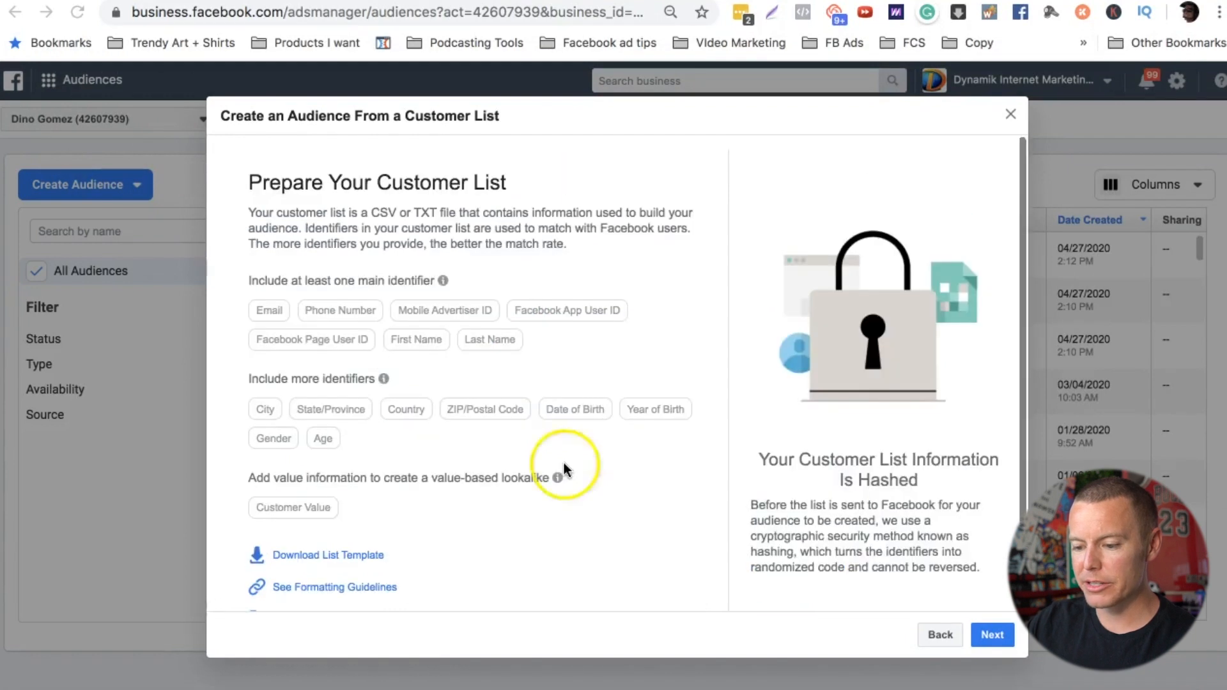
scroll(579, 517, "down", 2)
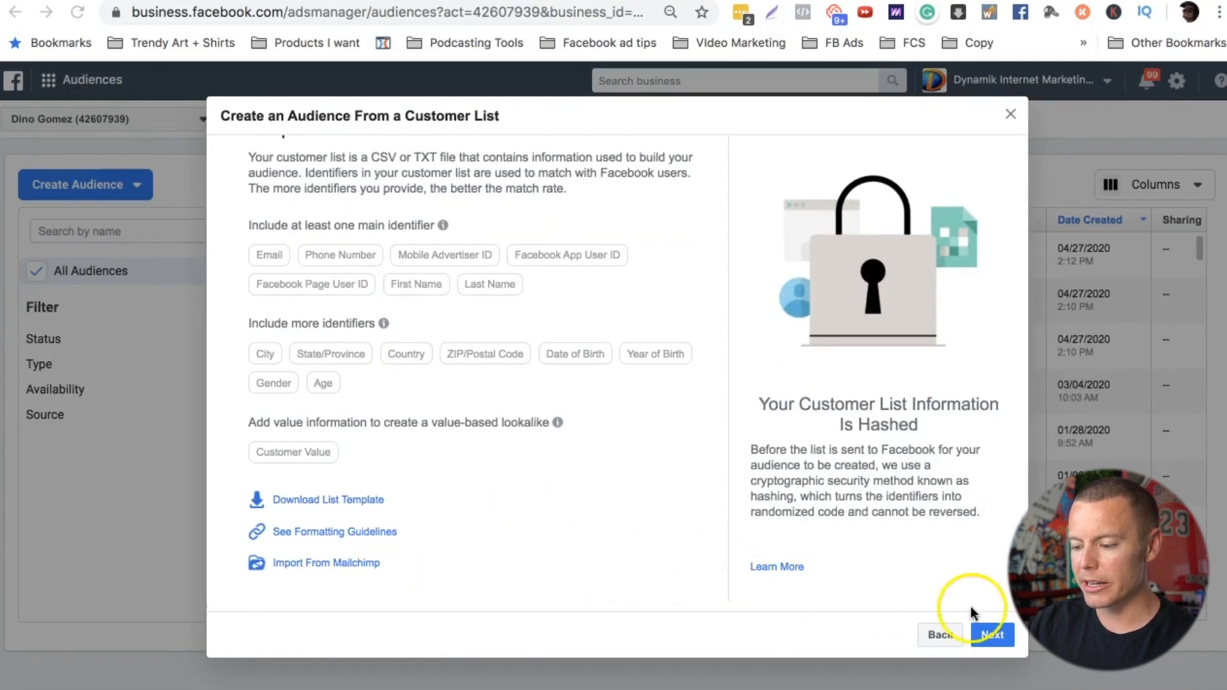
left_click(993, 635)
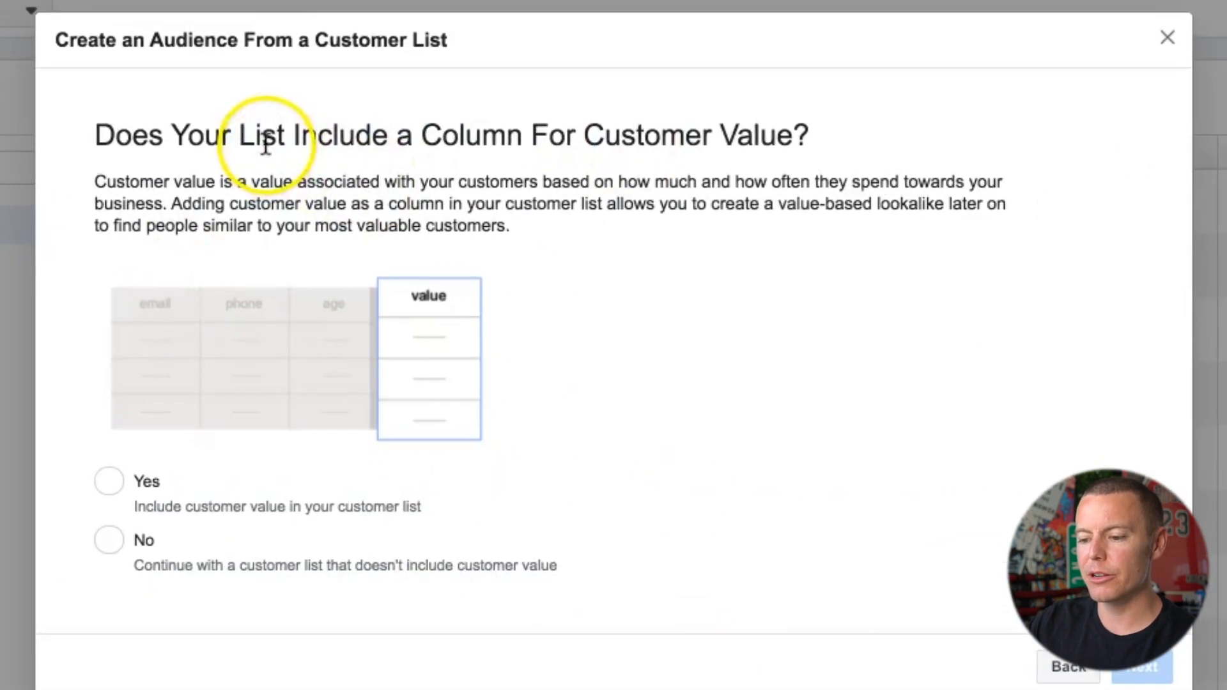
Step: Examine the customer value question and compare the Lifetime Value entries per customer in example_value_based_audience_file
left_click_drag(367, 209, 730, 215)
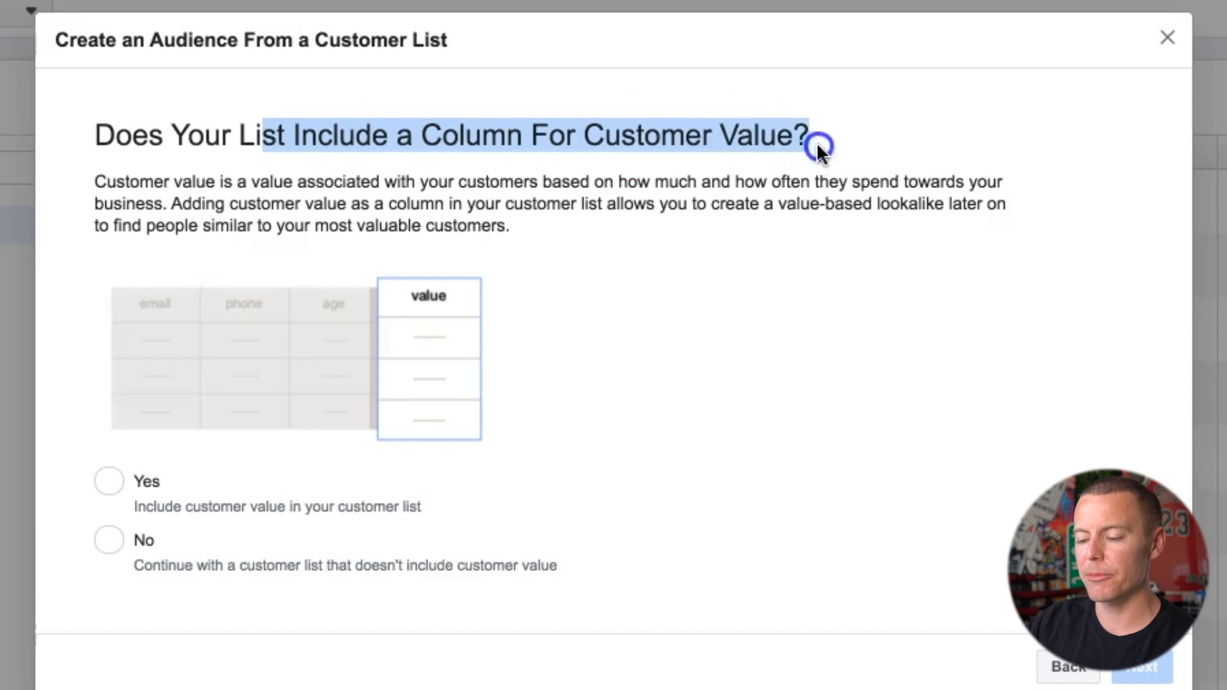
left_click(582, 309)
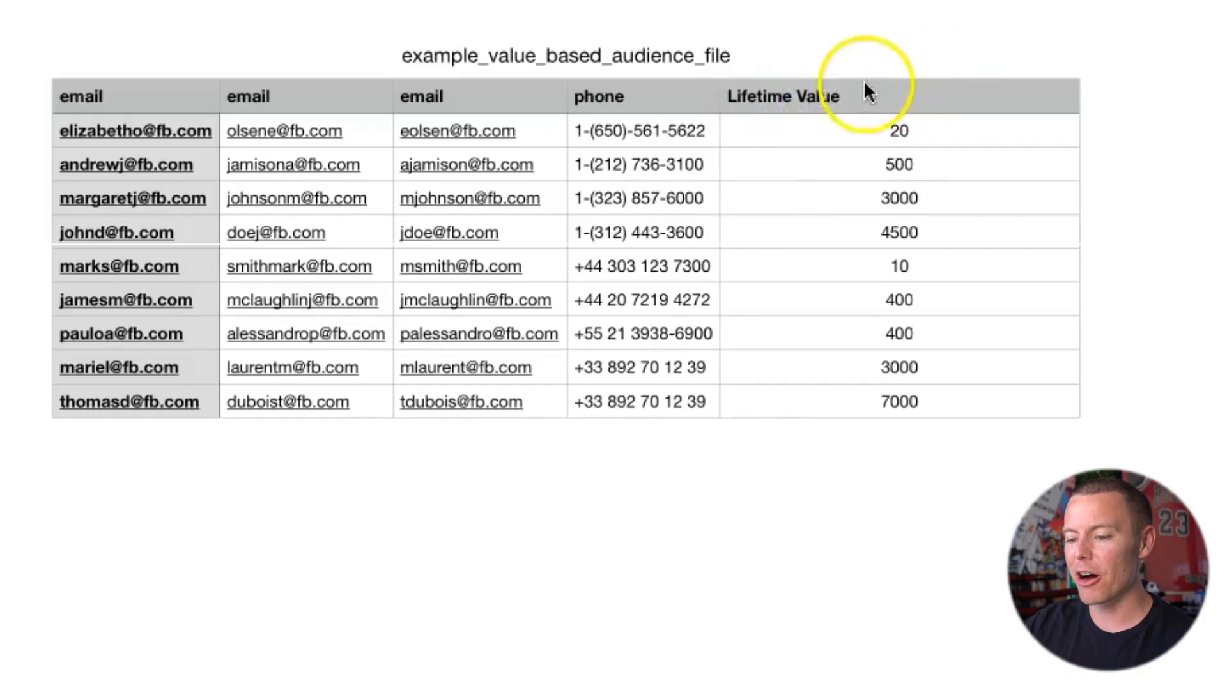
left_click(830, 131)
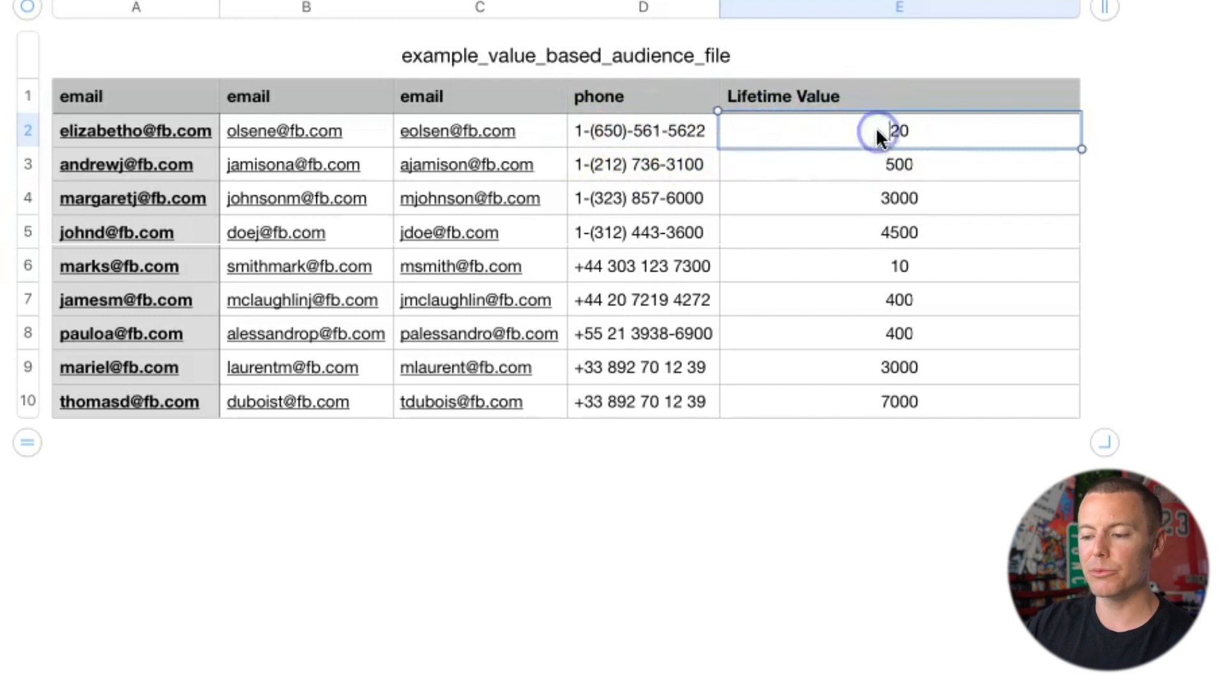
left_click(1122, 149)
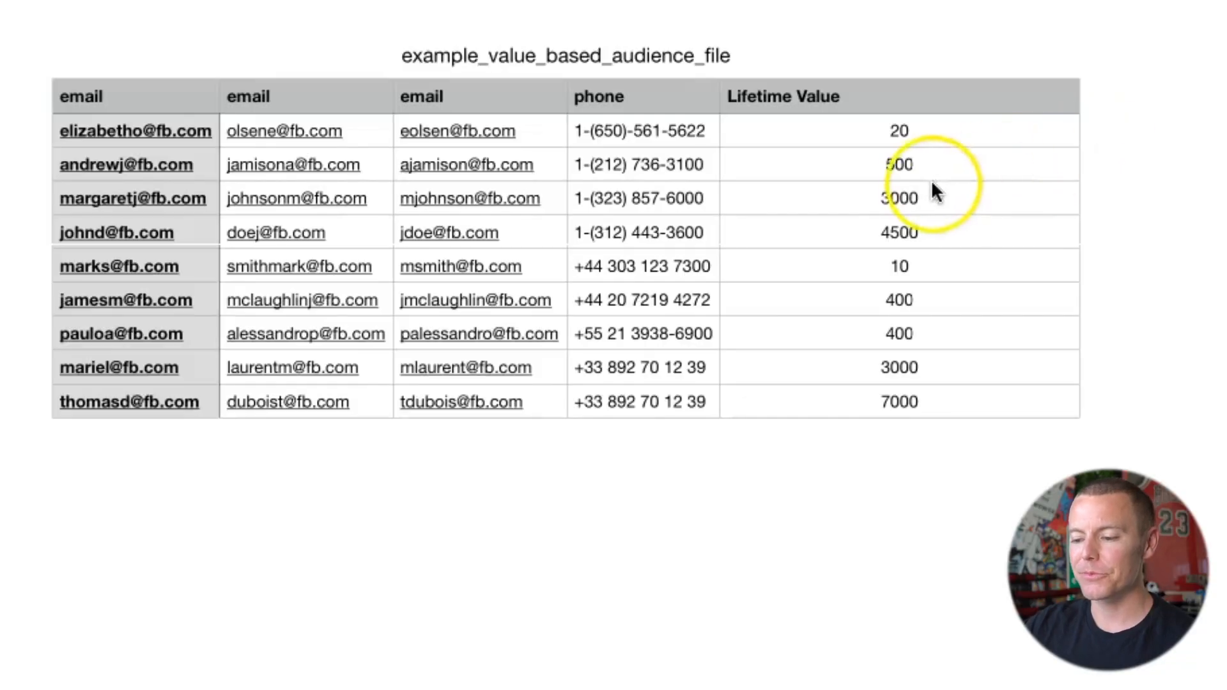
left_click(925, 196)
left_click(1139, 170)
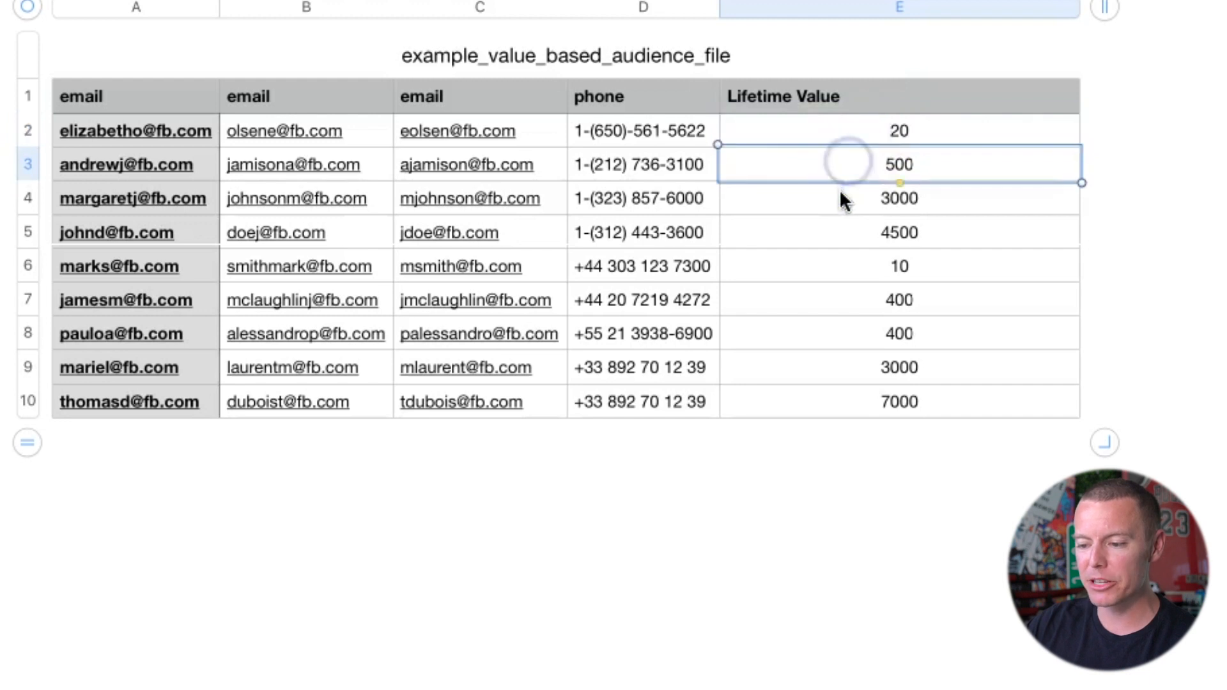
left_click(839, 191)
left_click(835, 224)
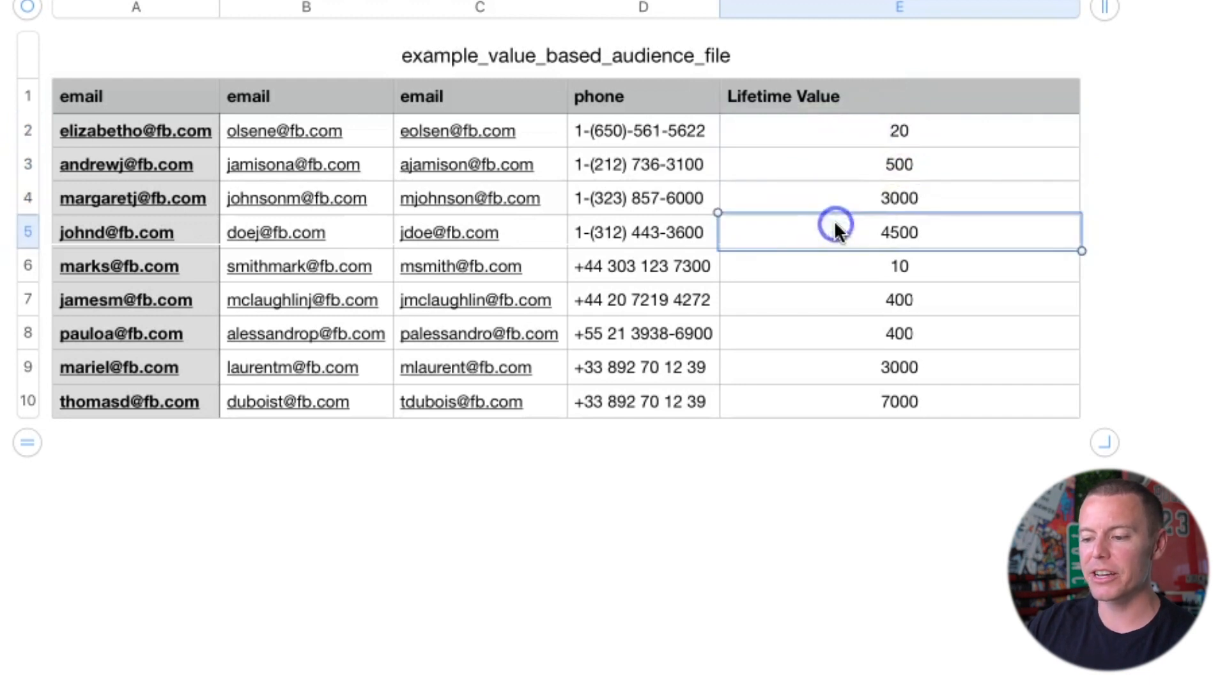
left_click(824, 265)
left_click(842, 129)
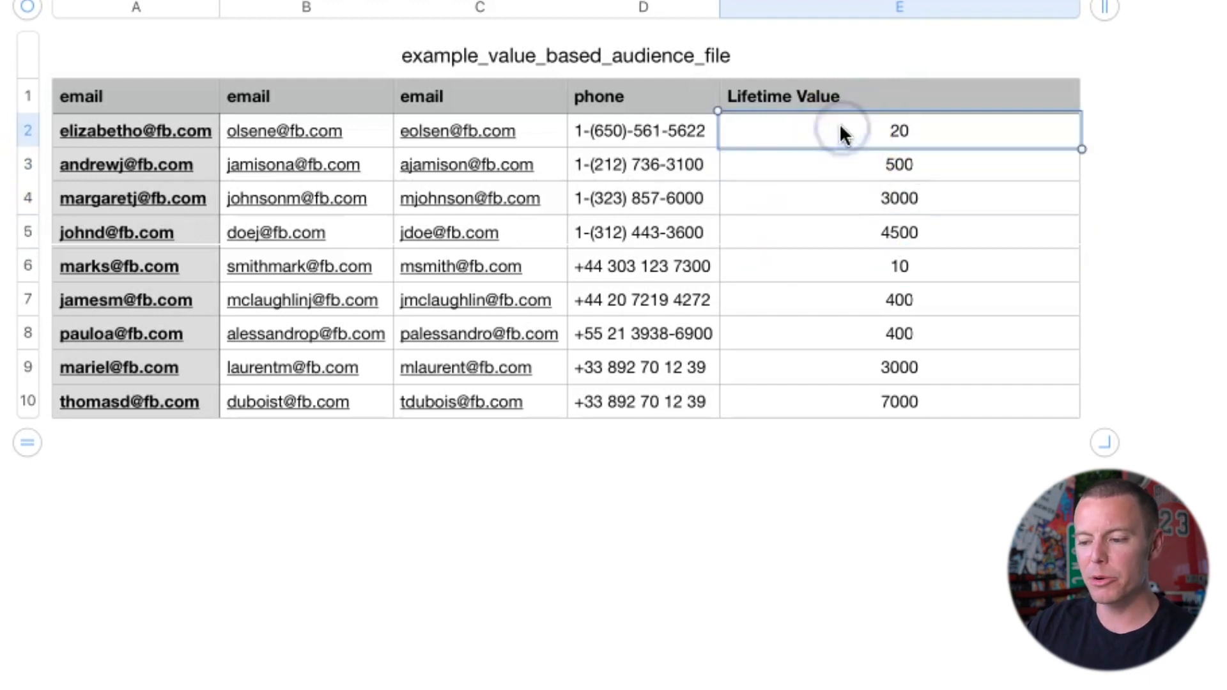
left_click(844, 275)
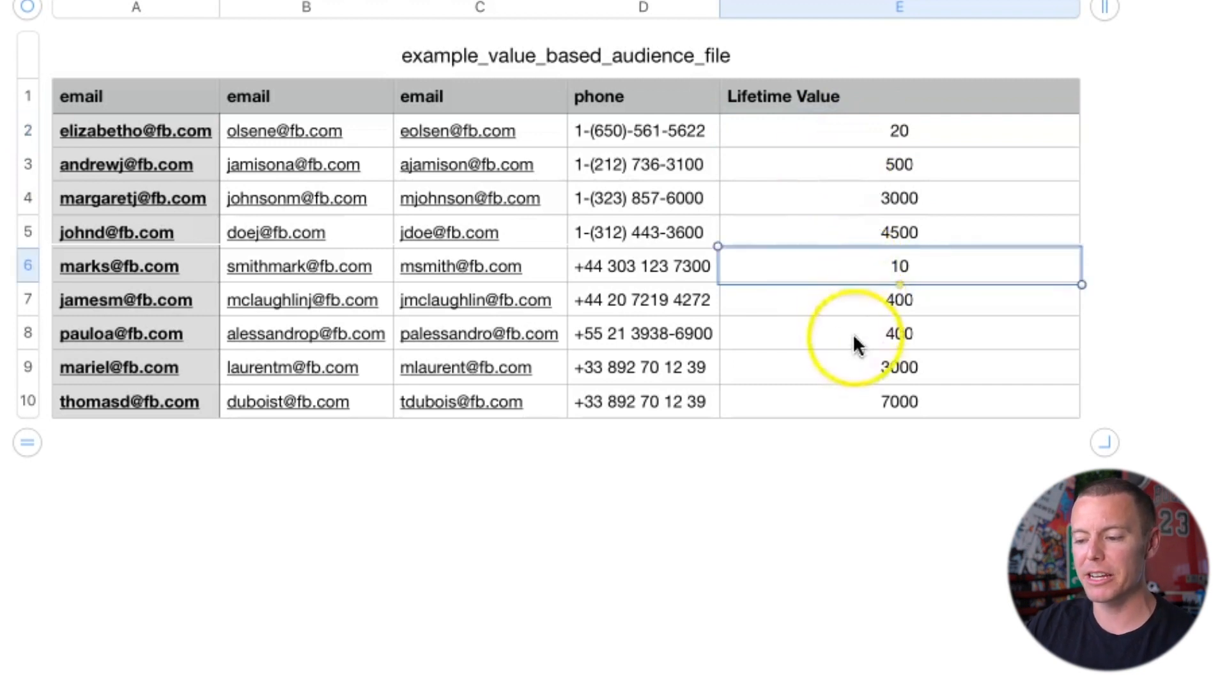
left_click(846, 197)
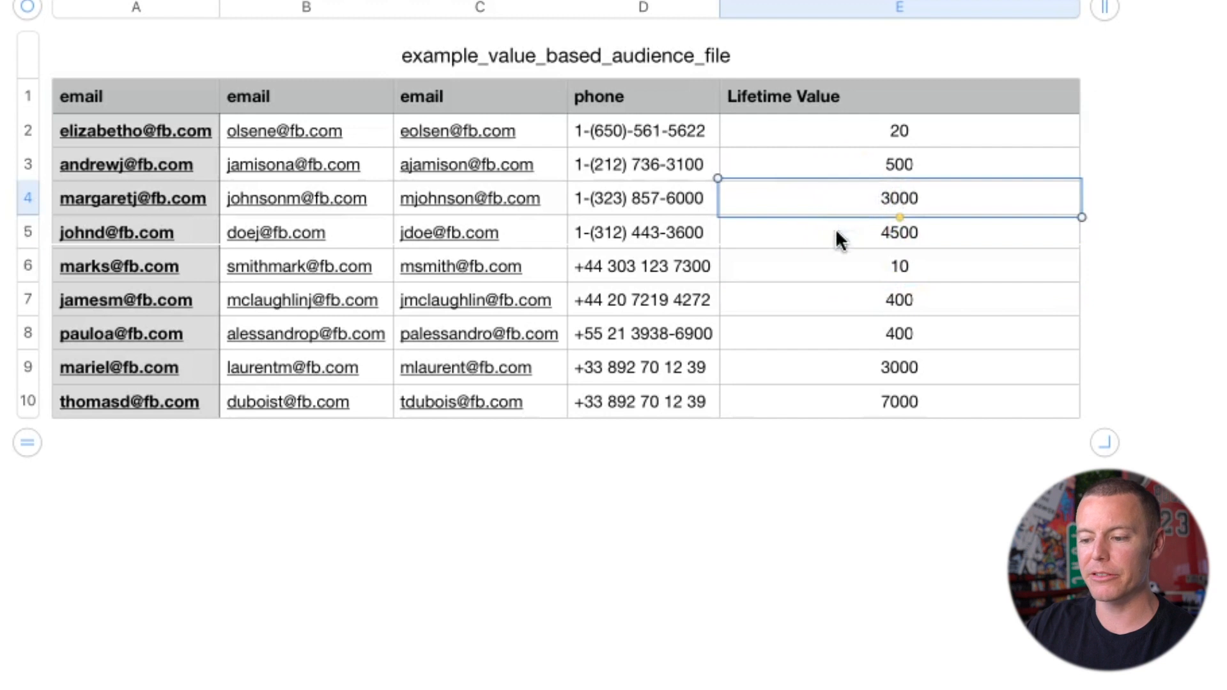
left_click(836, 230)
left_click(837, 199)
left_click(839, 230)
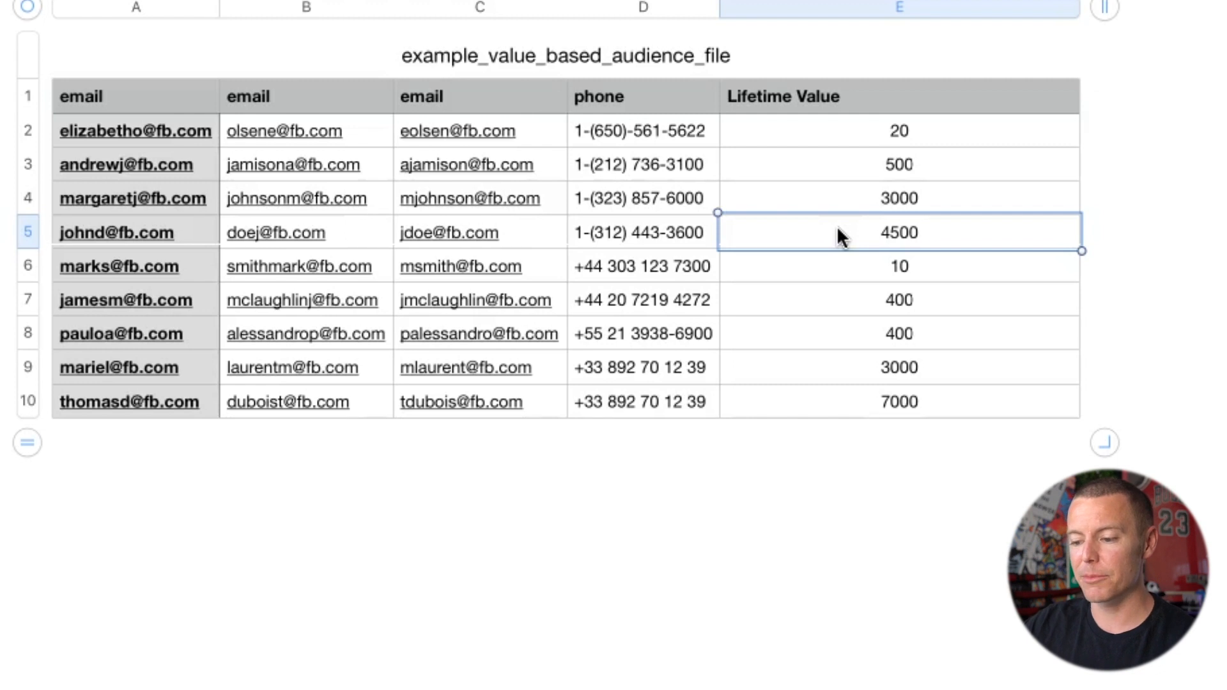
left_click(844, 402)
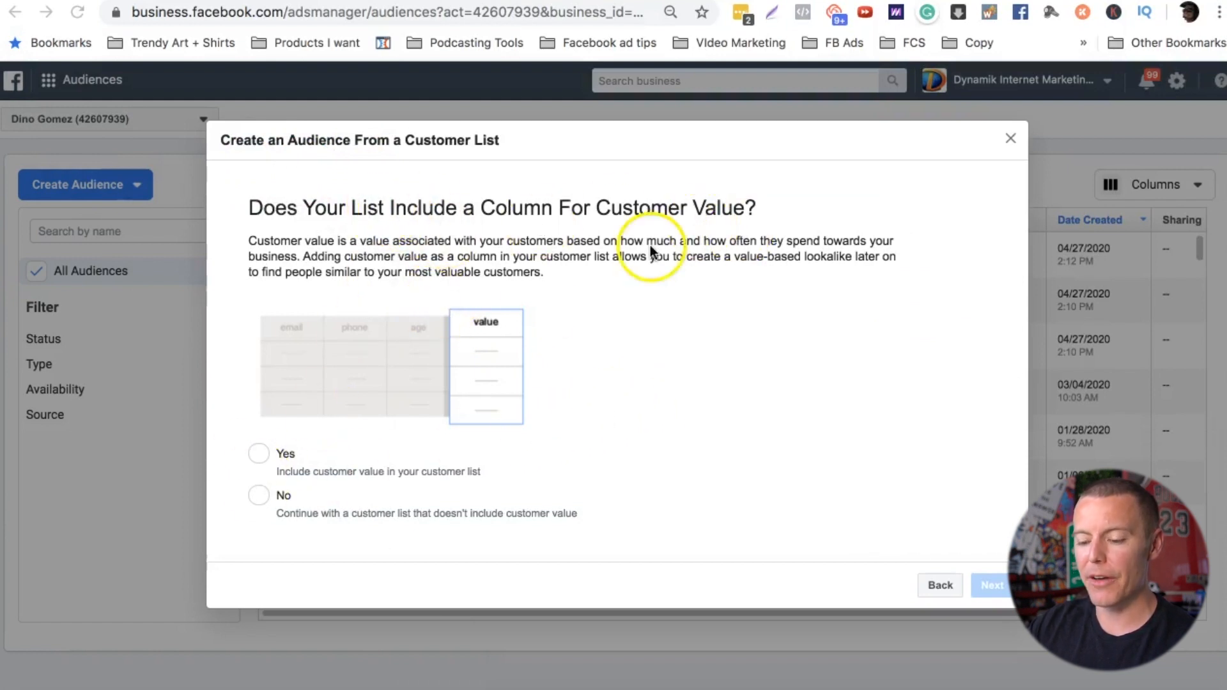
Step: Continue with a customer list without customer value and add FCS mastermind buyers.csv as the list file
left_click(259, 499)
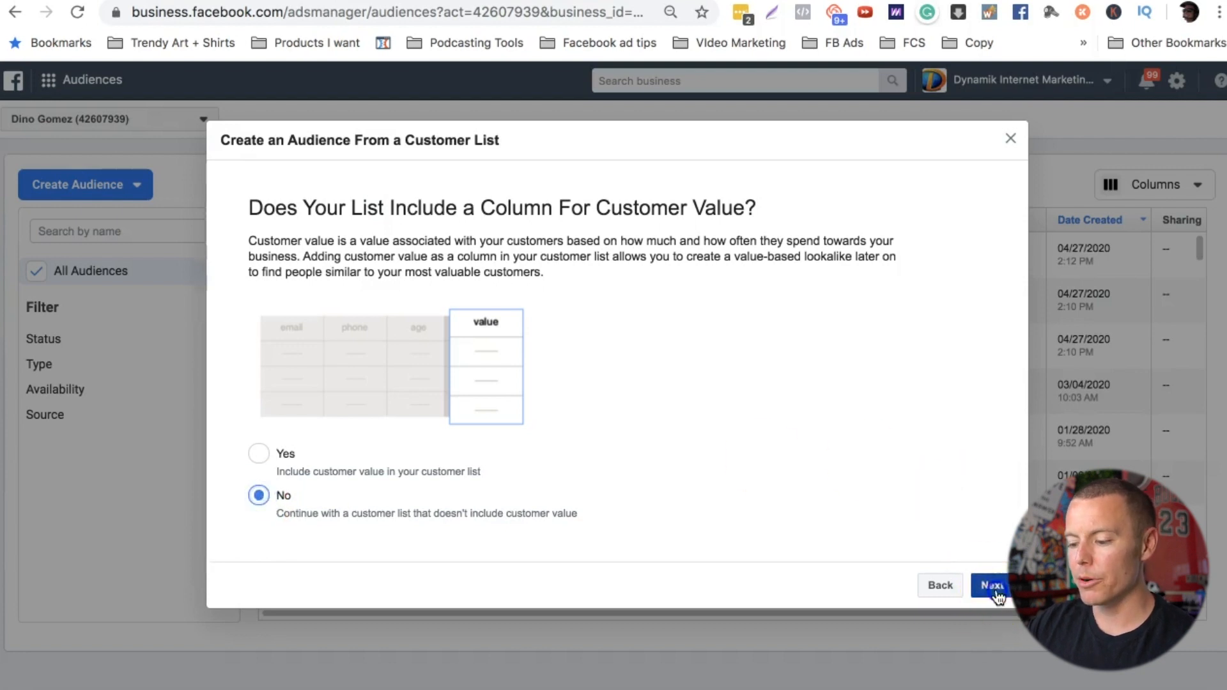
left_click(992, 585)
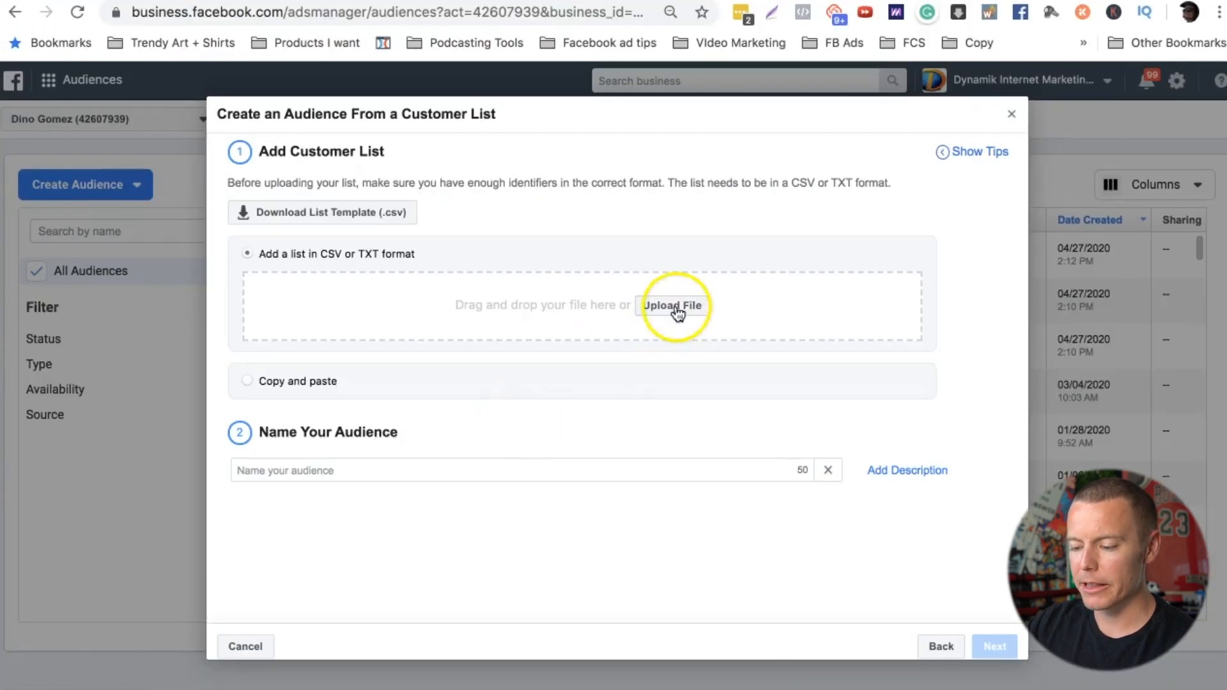
left_click(677, 310)
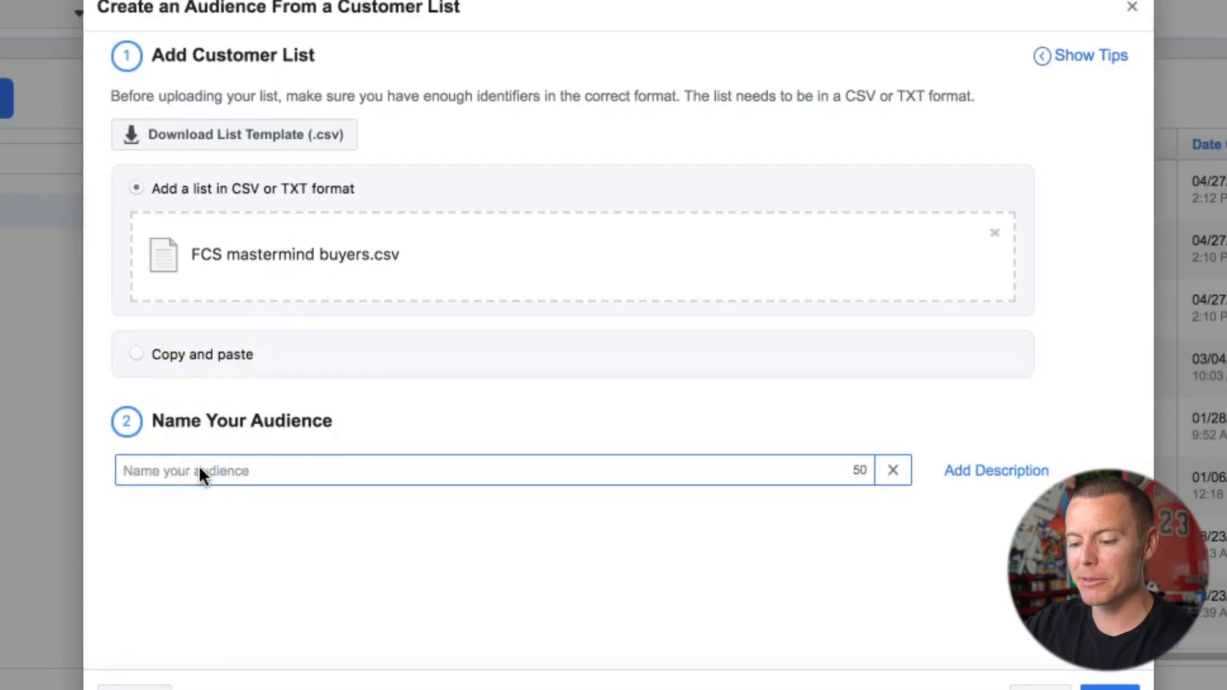
Step: Name the audience "Funnel Consultant Society Buyers List" and continue to the identifier mapping
type("FB A")
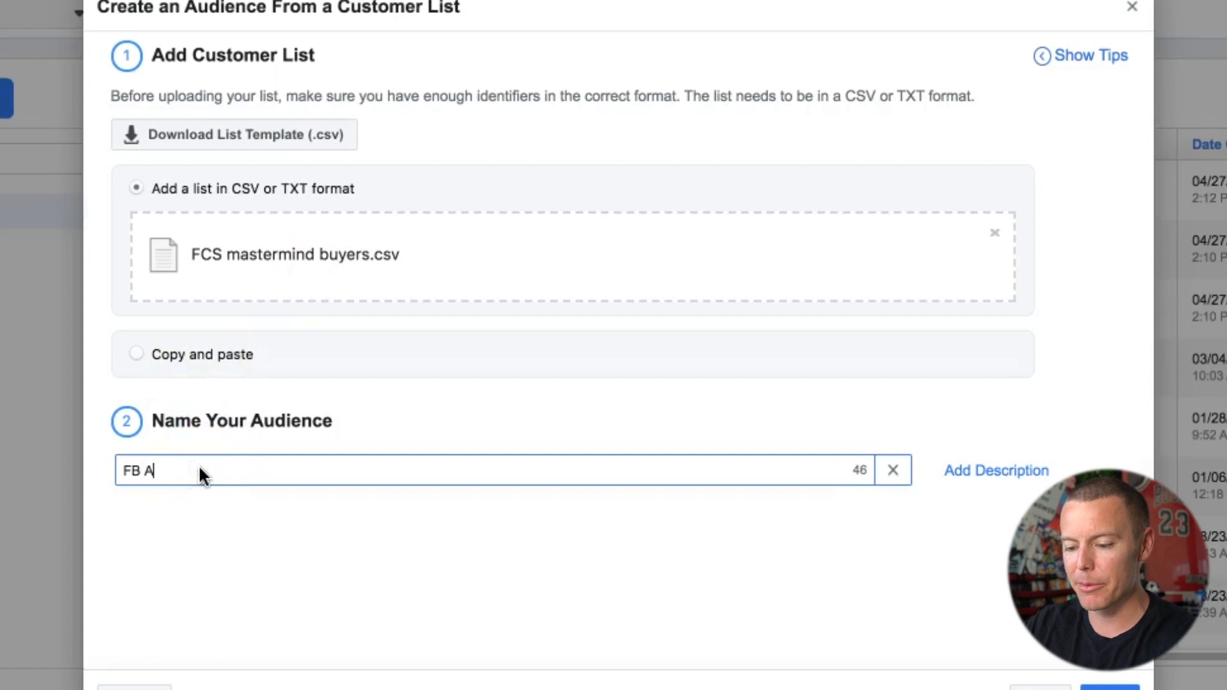
type("ds Buyers")
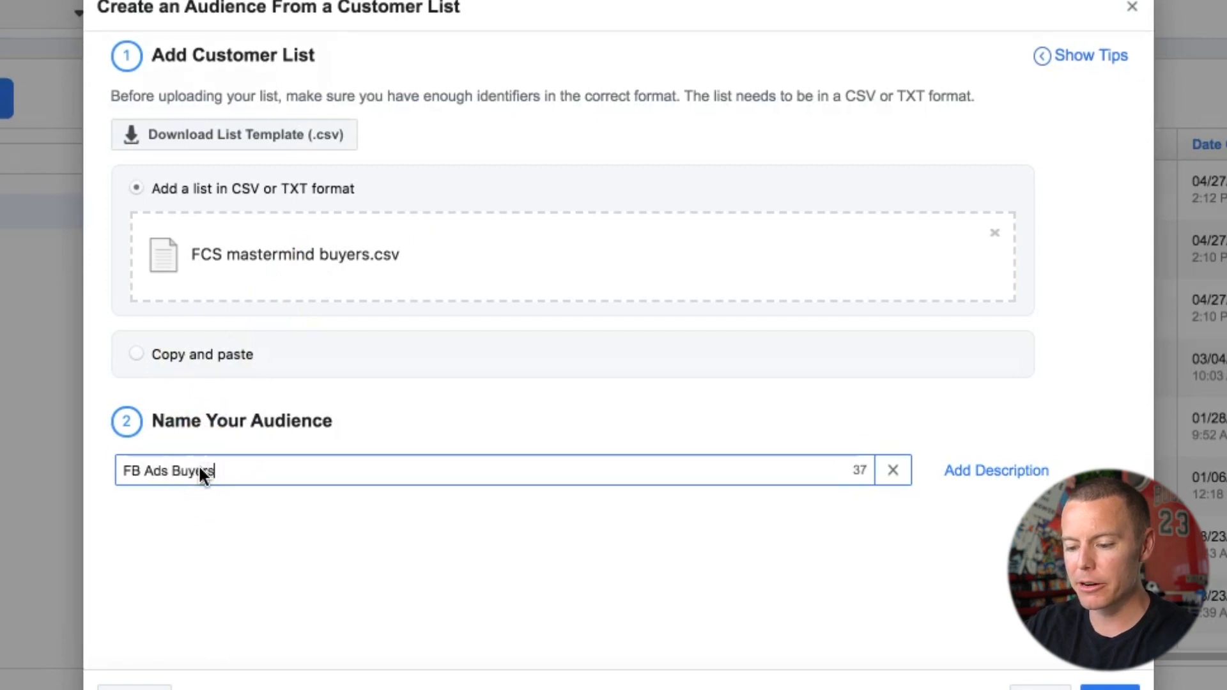
left_click(274, 469)
triple_click(273, 469)
type("Funnel")
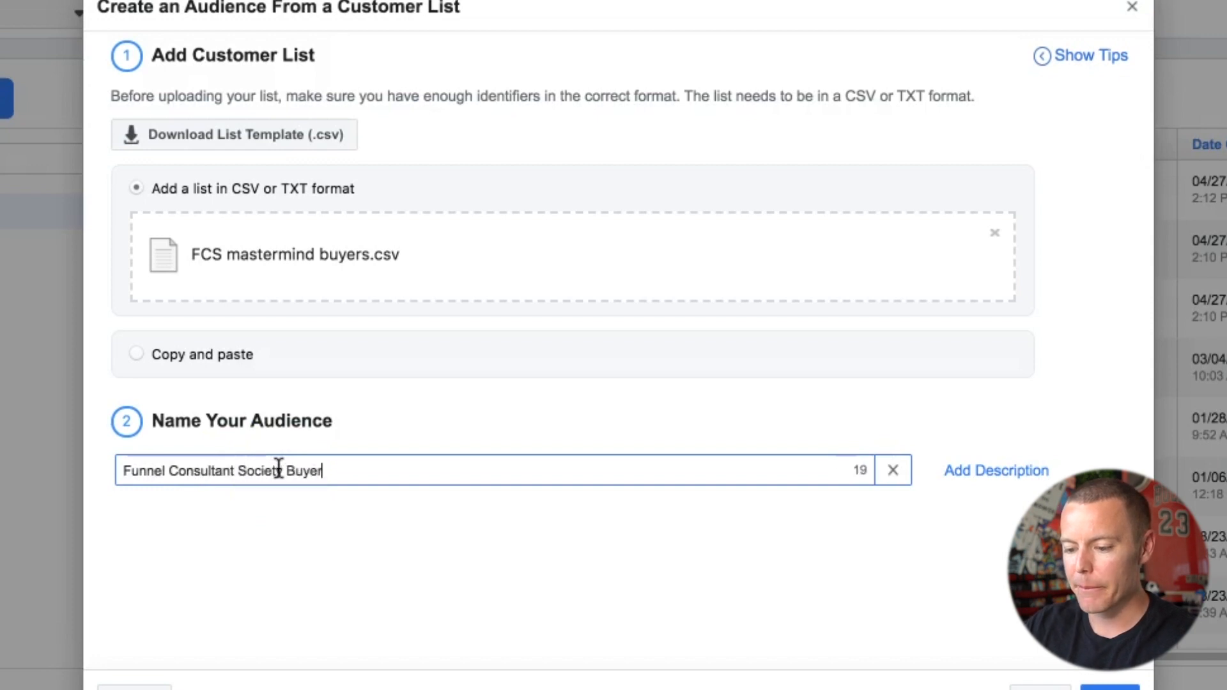
left_click(356, 471)
left_click(325, 495)
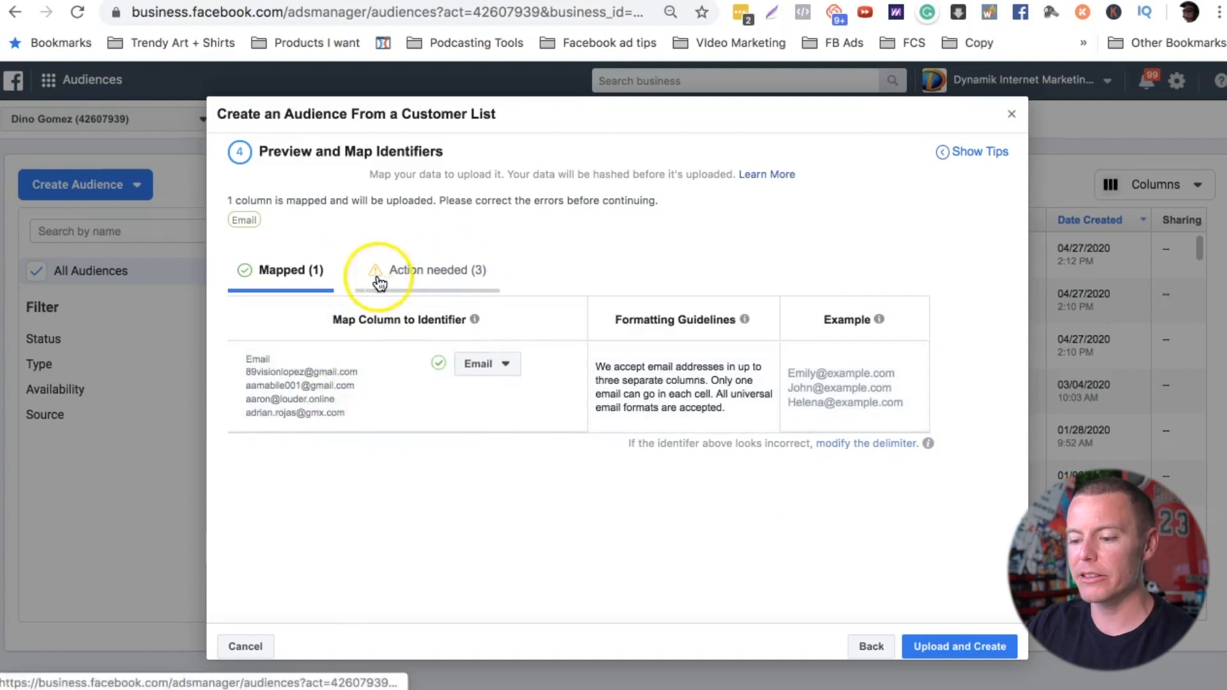
Step: Map the three columns needing action to the First Name, Last Name and Phone Number identifiers
left_click(425, 272)
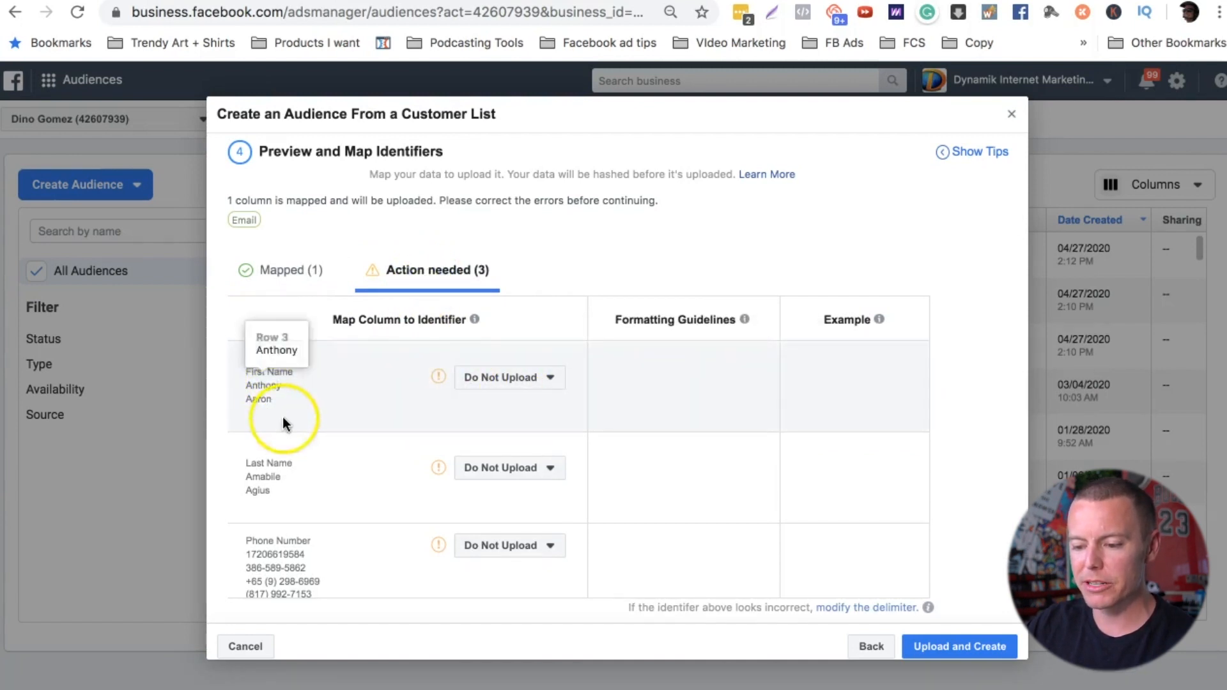
left_click(504, 383)
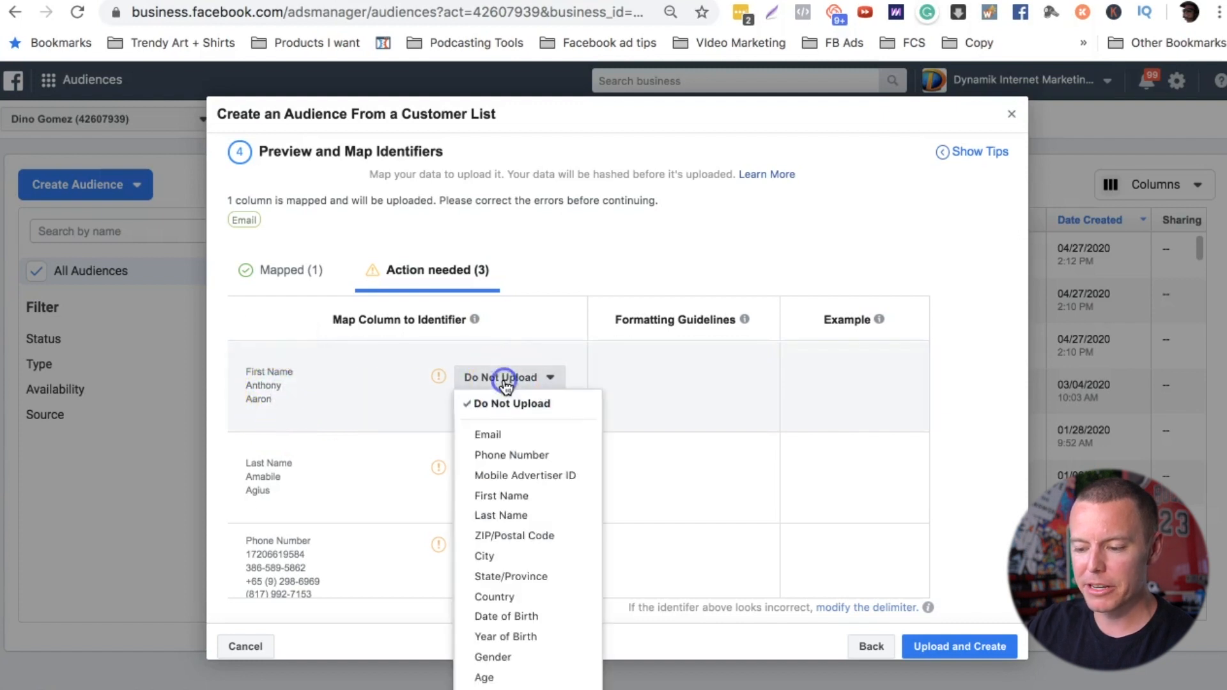
left_click(499, 496)
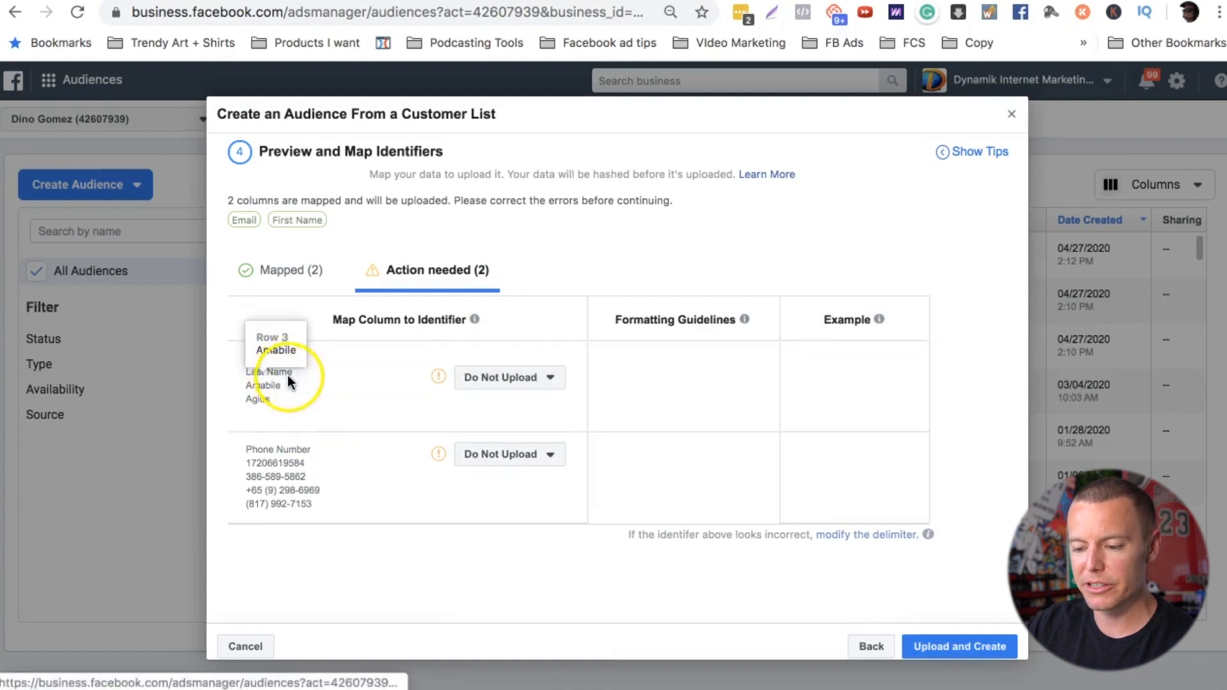
left_click(510, 379)
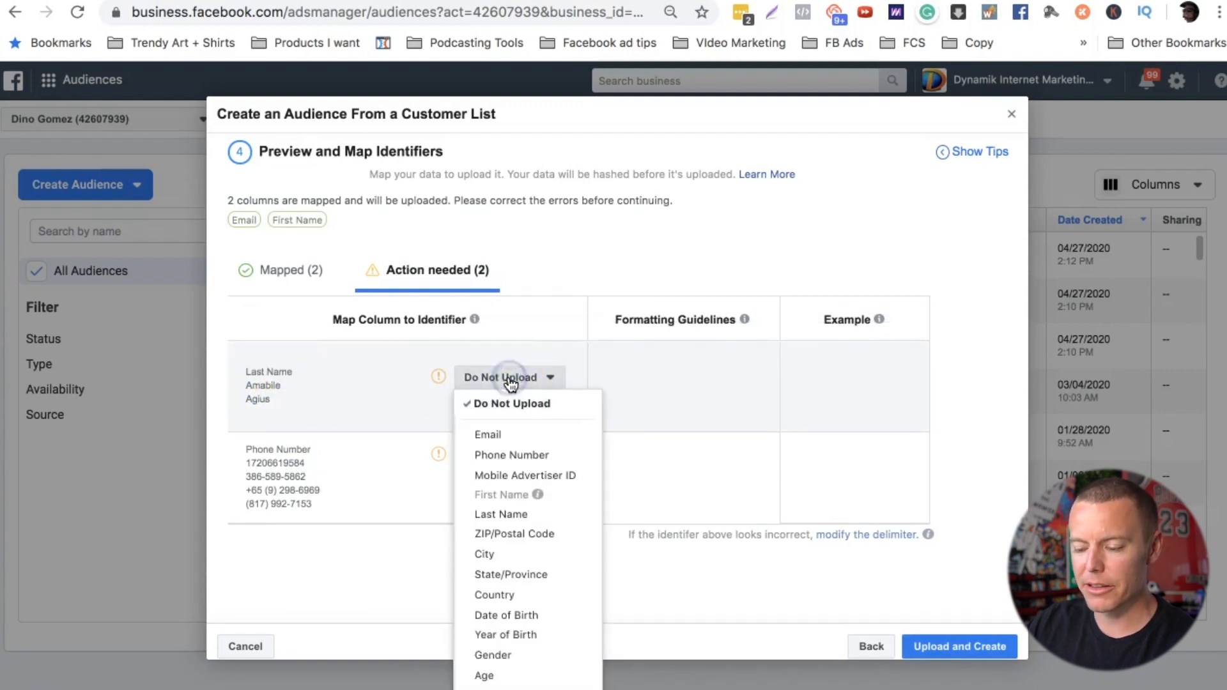
left_click(501, 514)
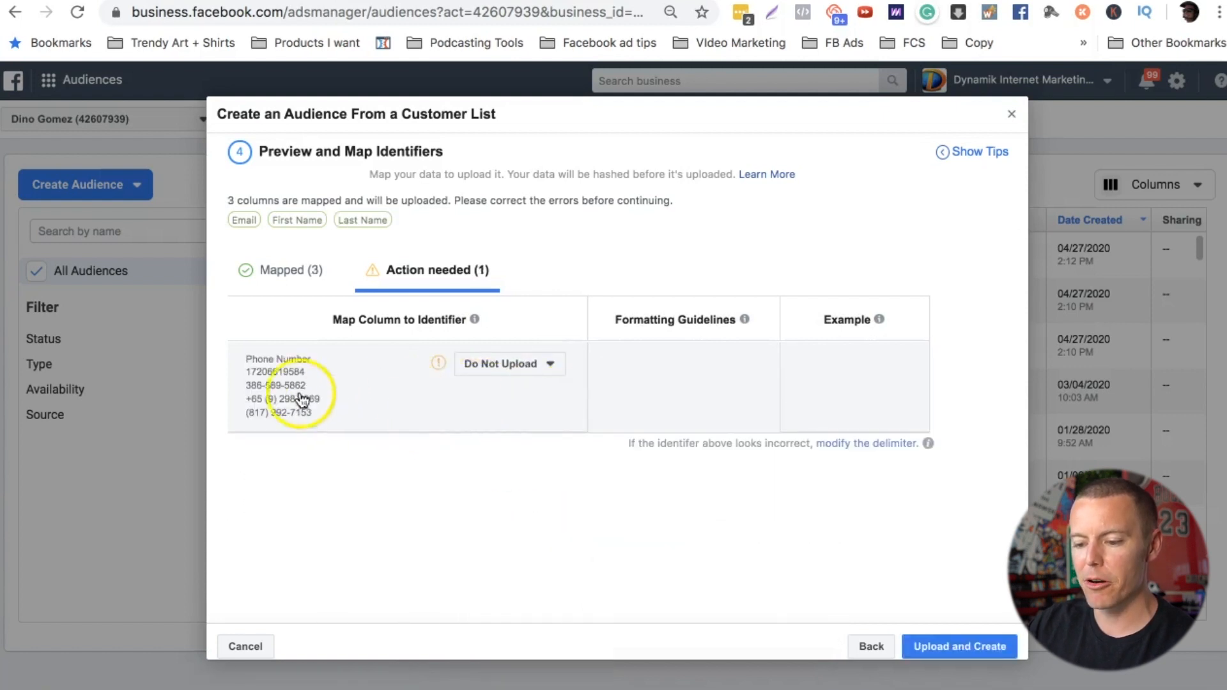
left_click(510, 365)
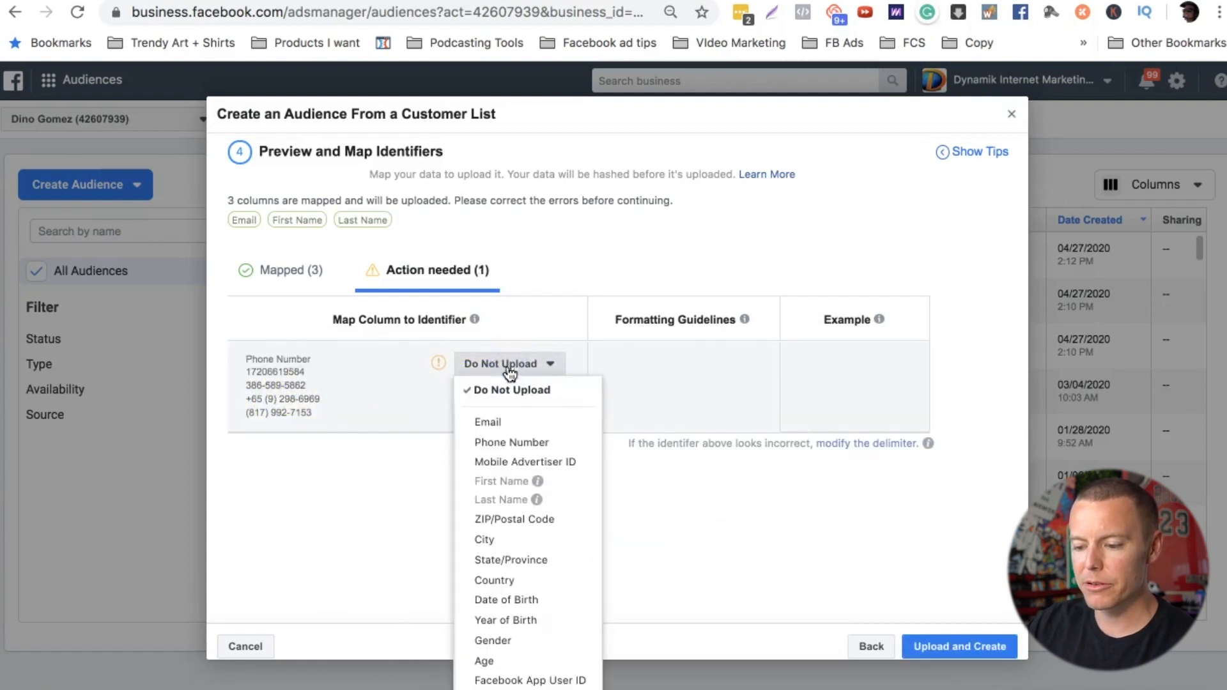
left_click(525, 447)
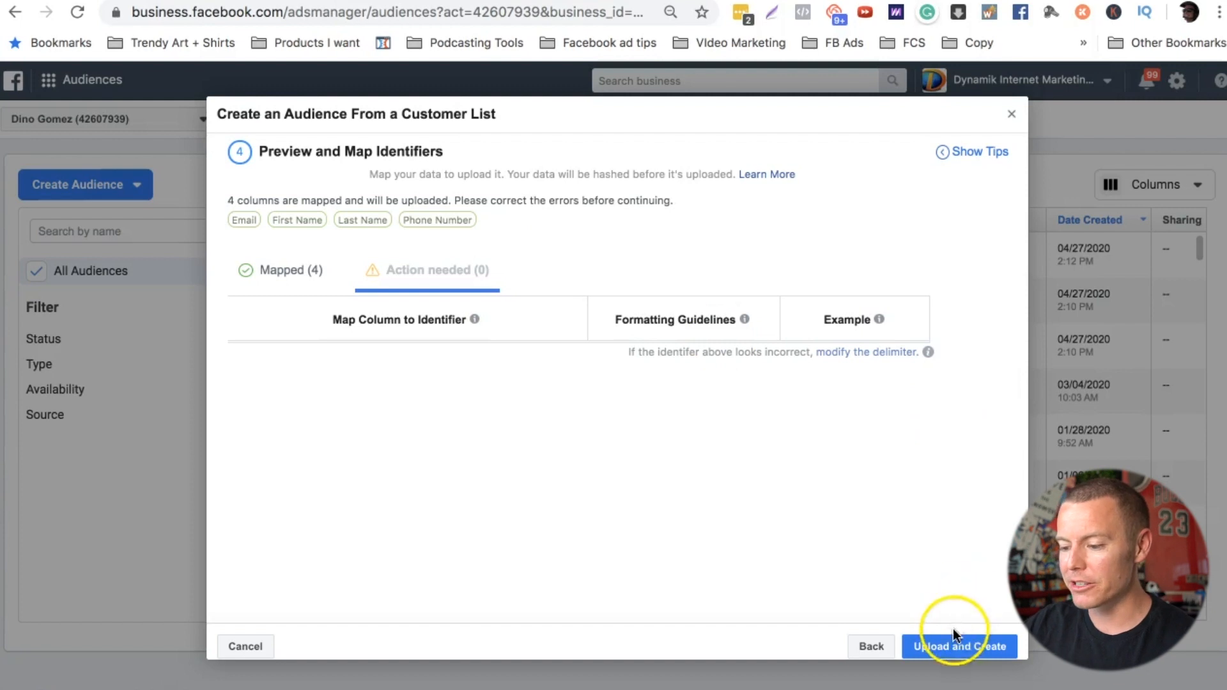
Step: Upload the mapped list to create the audience and start a lookalike audience from it
left_click(953, 646)
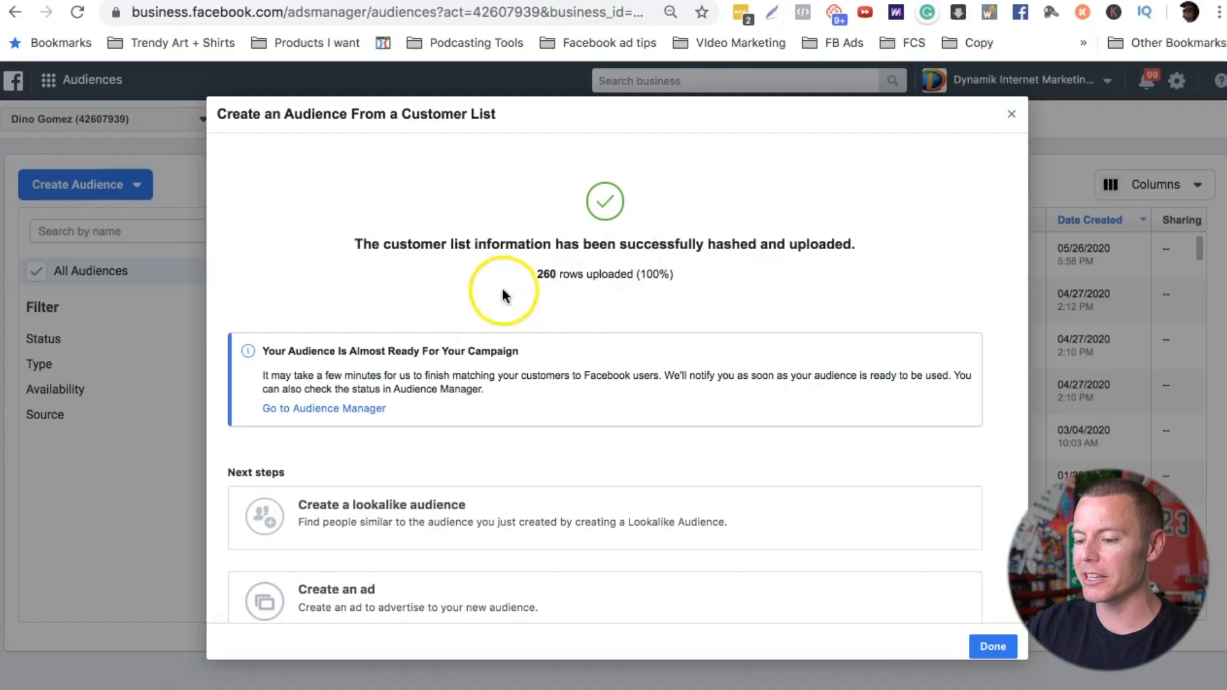
scroll(640, 274, "down", 2)
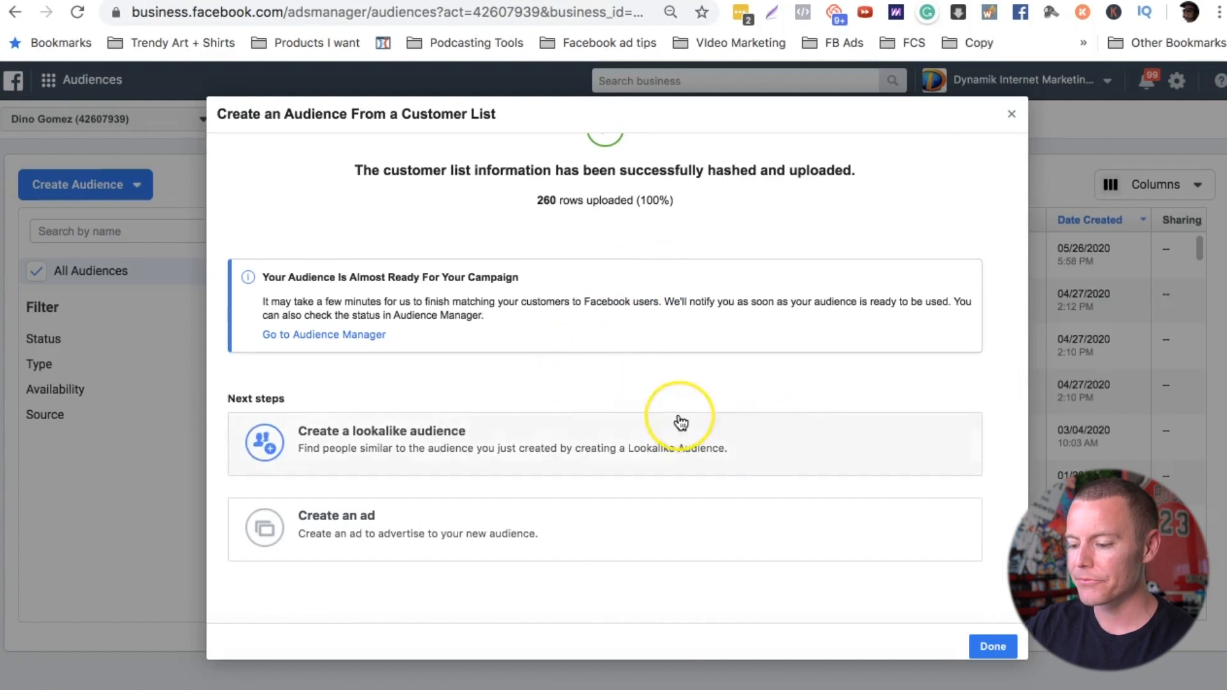
scroll(679, 419, "up", 2)
scroll(681, 422, "down", 2)
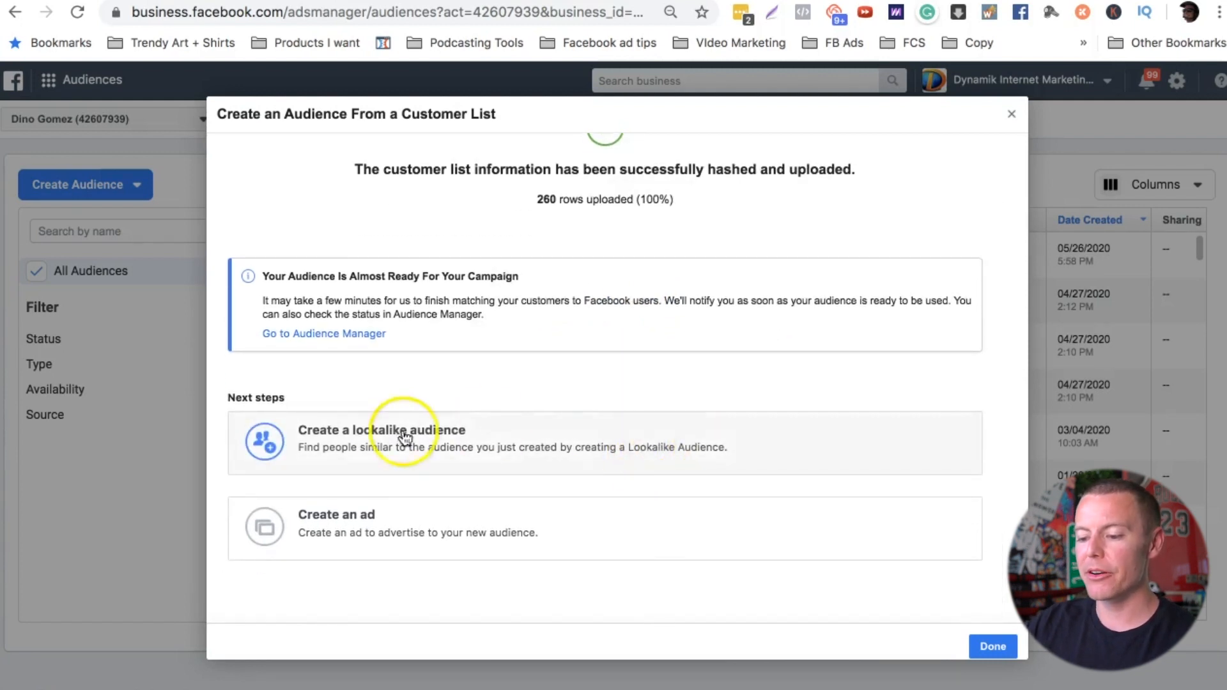
left_click(437, 443)
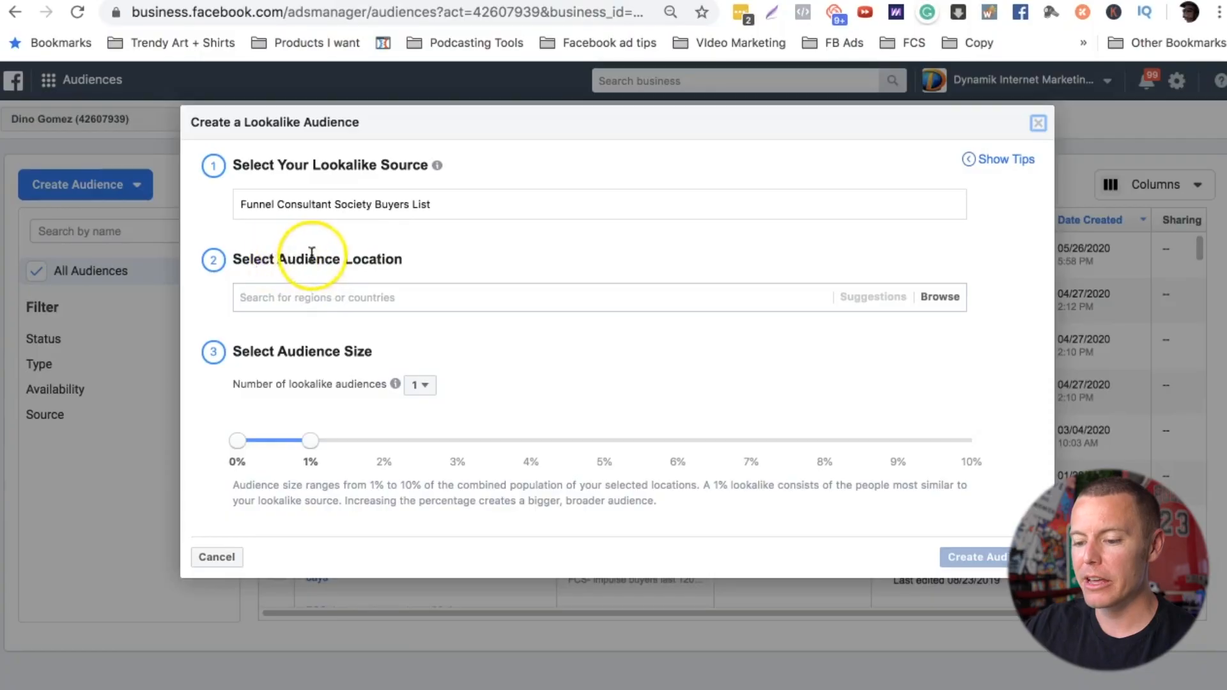
Step: Set the lookalike audience location to United States
left_click(335, 296)
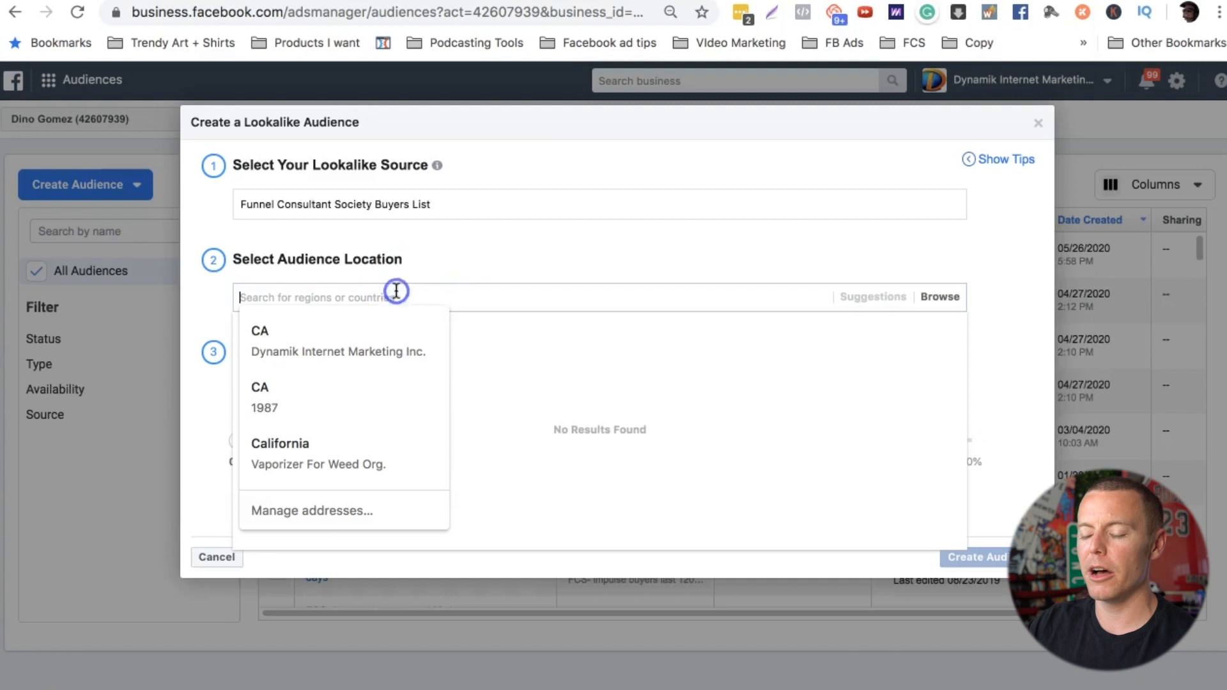
left_click(482, 252)
left_click(410, 296)
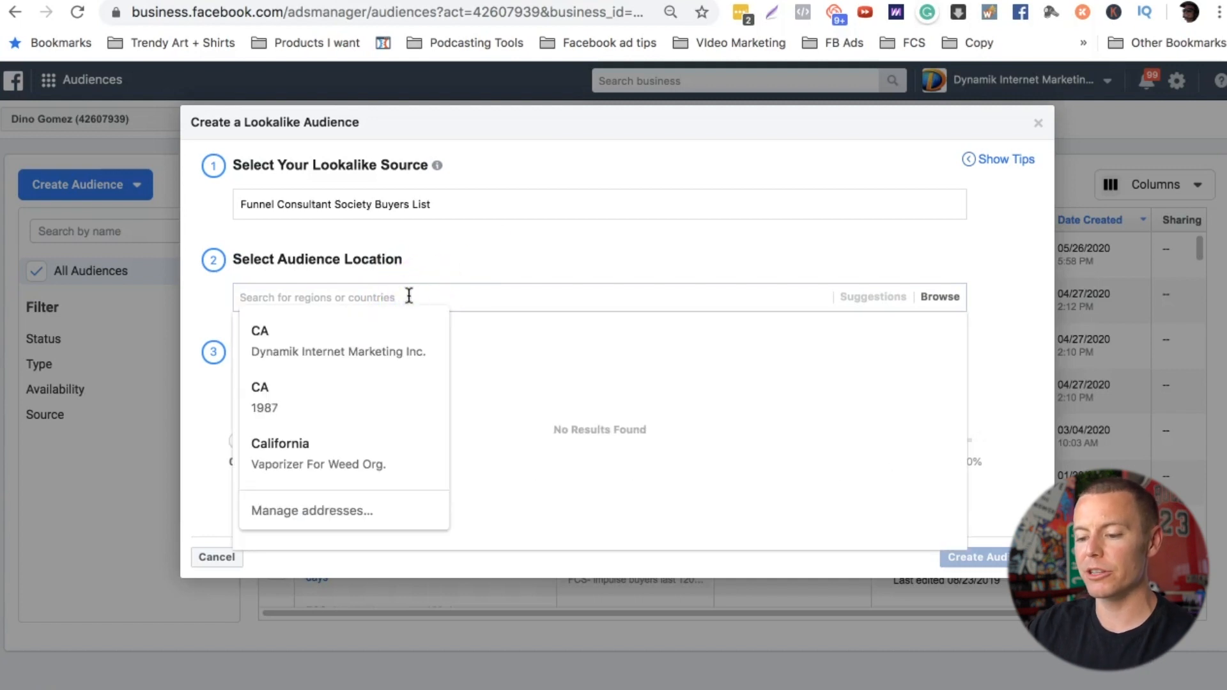
type("united state")
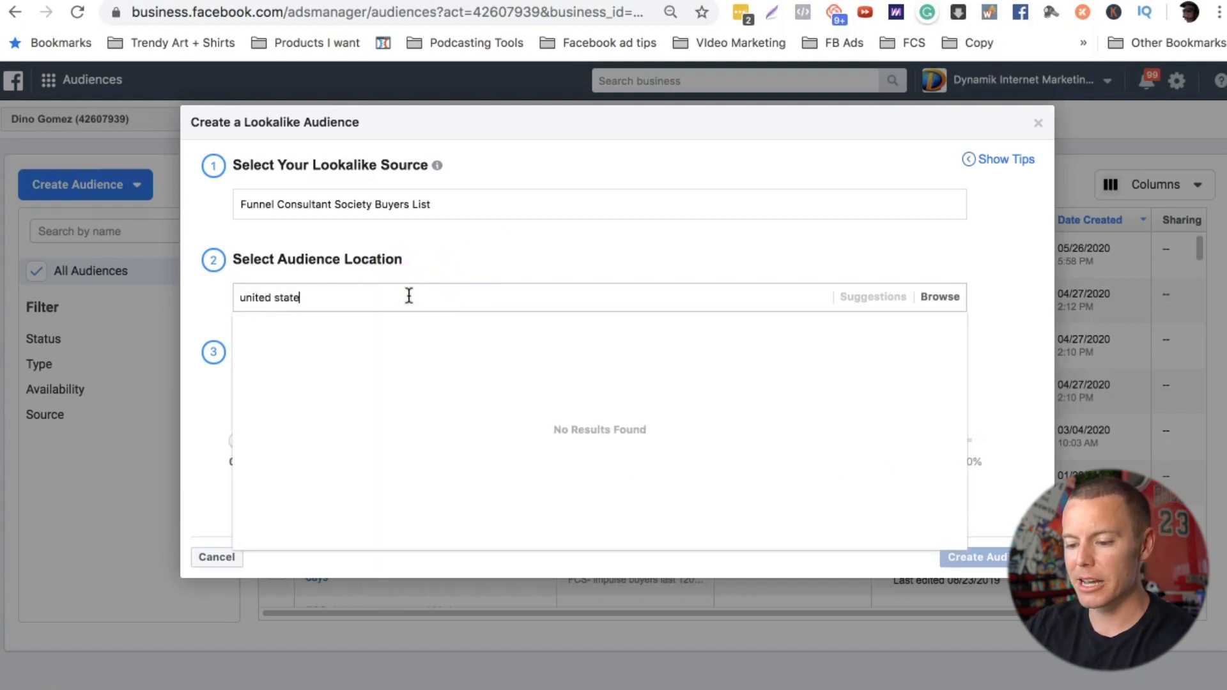
type("s")
left_click(347, 323)
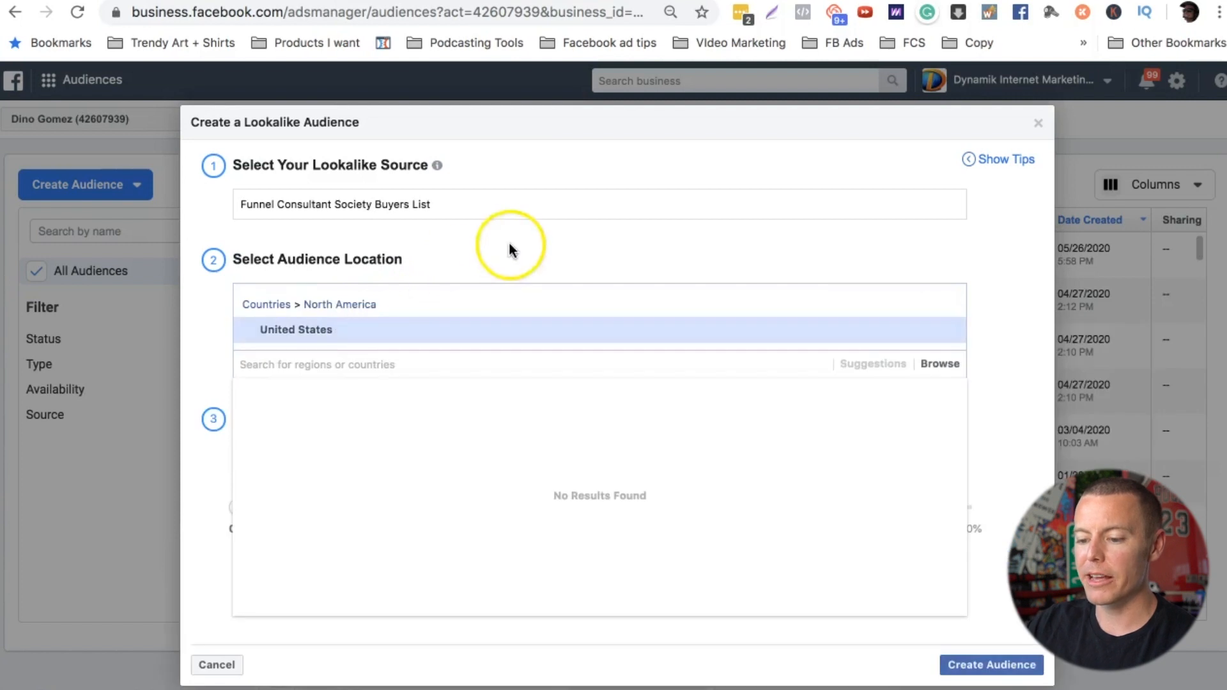
left_click(511, 245)
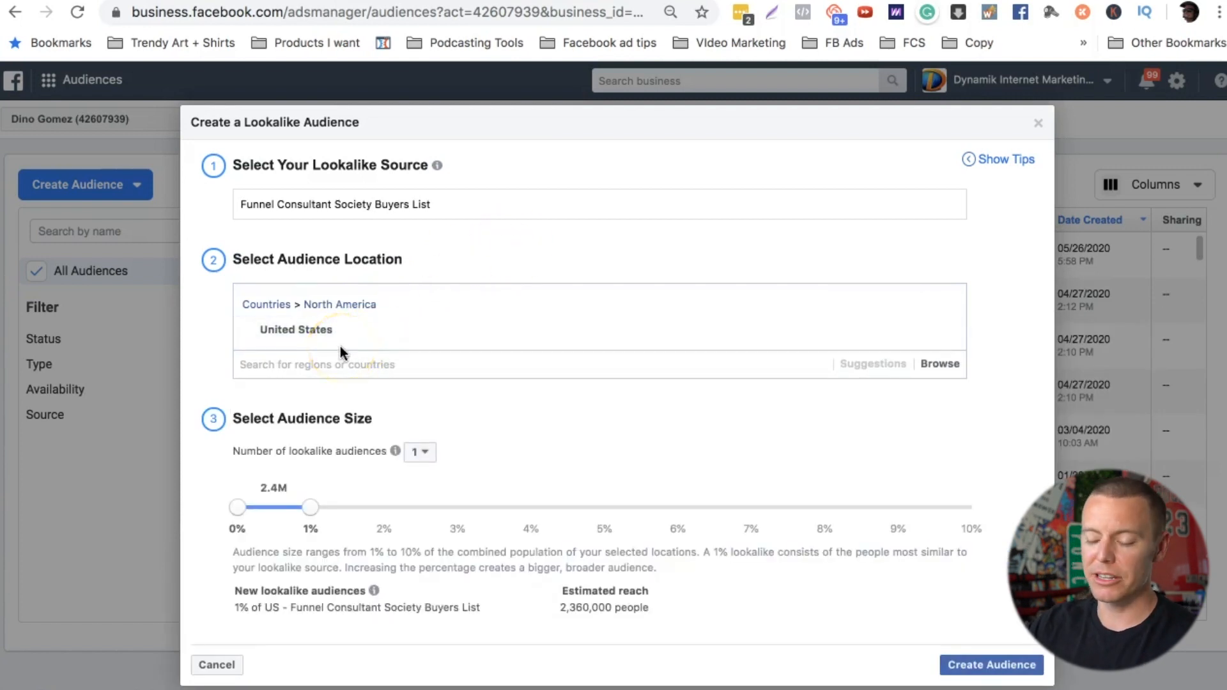
mouse_move(300, 331)
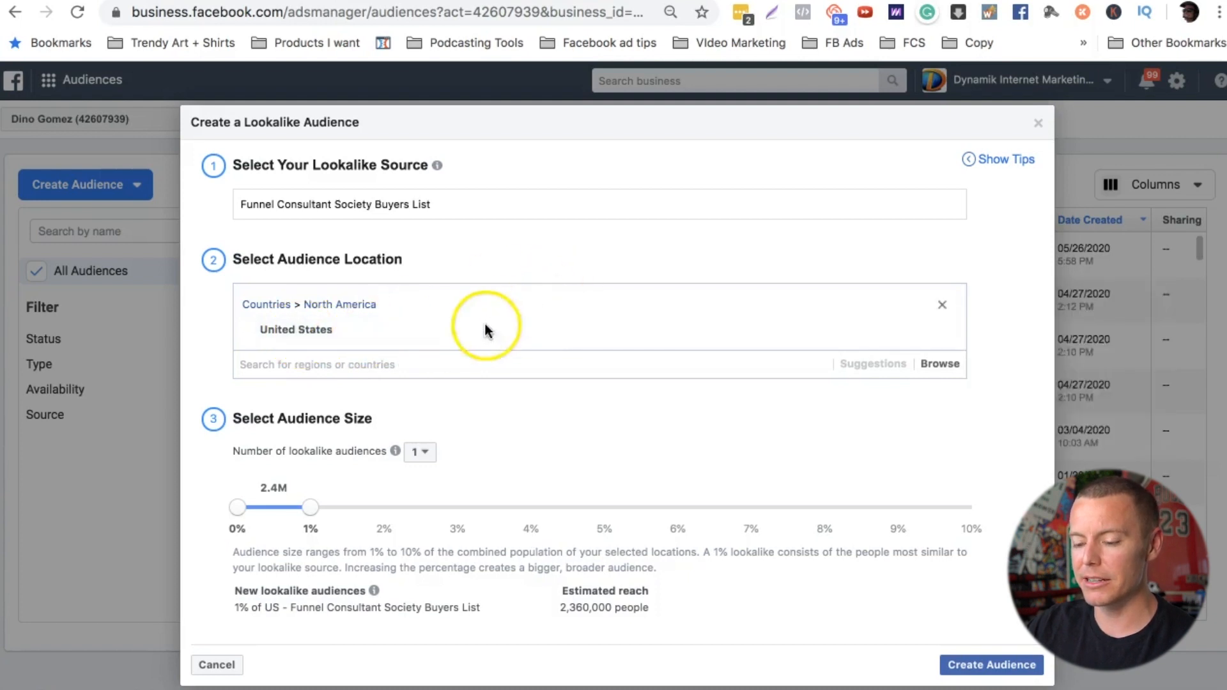
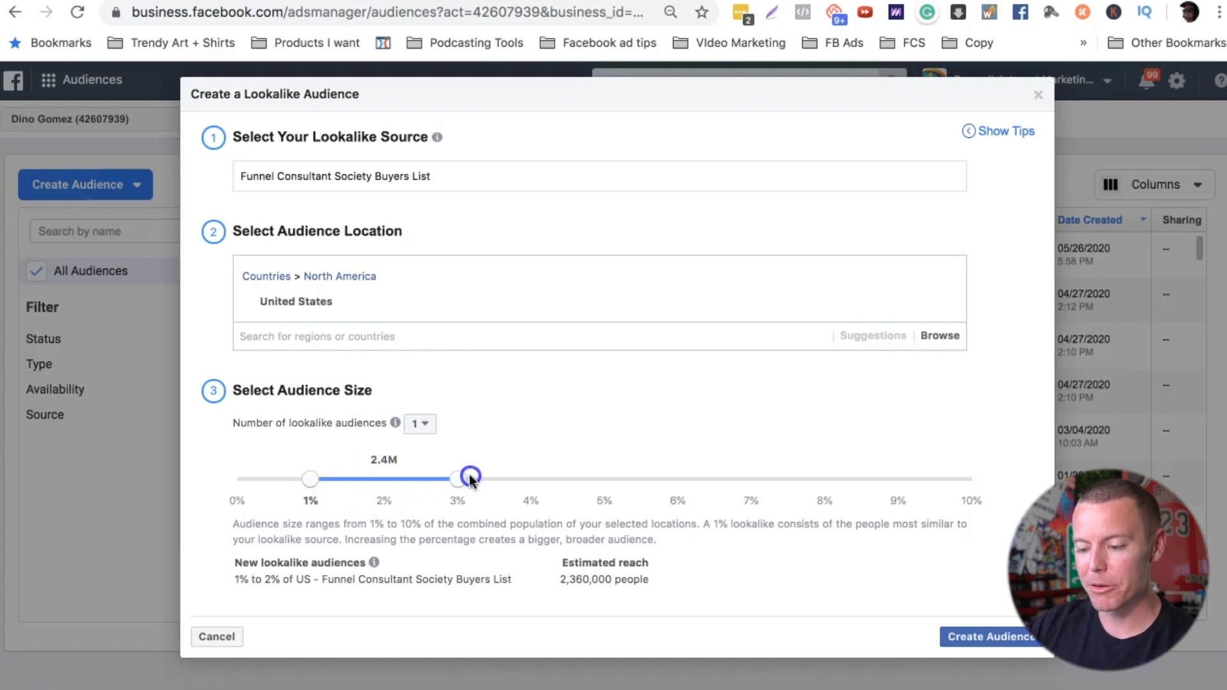
Step: Try different lookalike audience size ranges, including 2% to 3%, 0% to 8% and 0% to 6%
left_click_drag(362, 479, 369, 478)
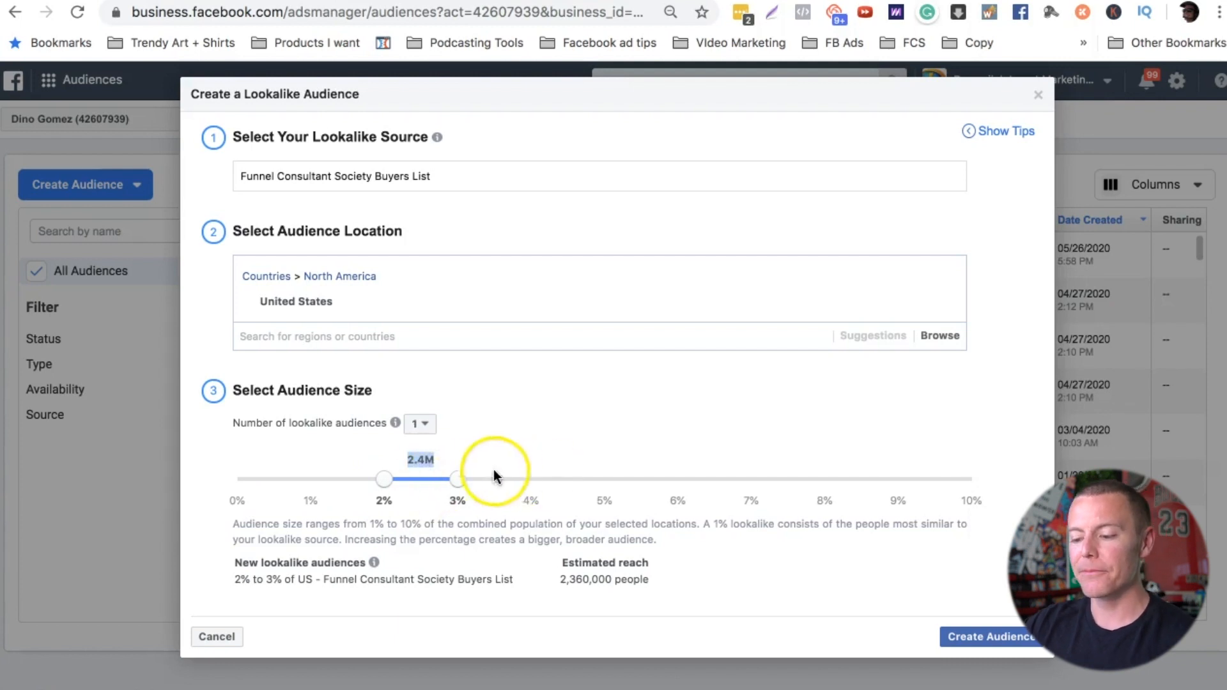
left_click_drag(458, 479, 868, 484)
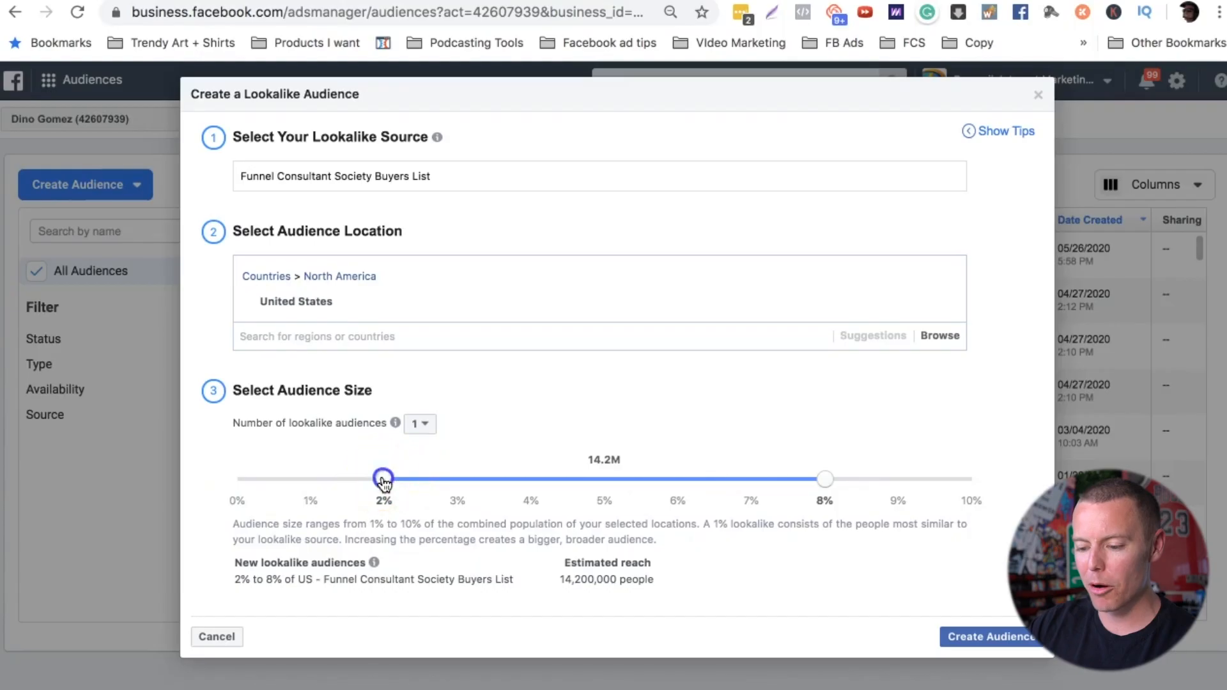
left_click_drag(384, 479, 233, 481)
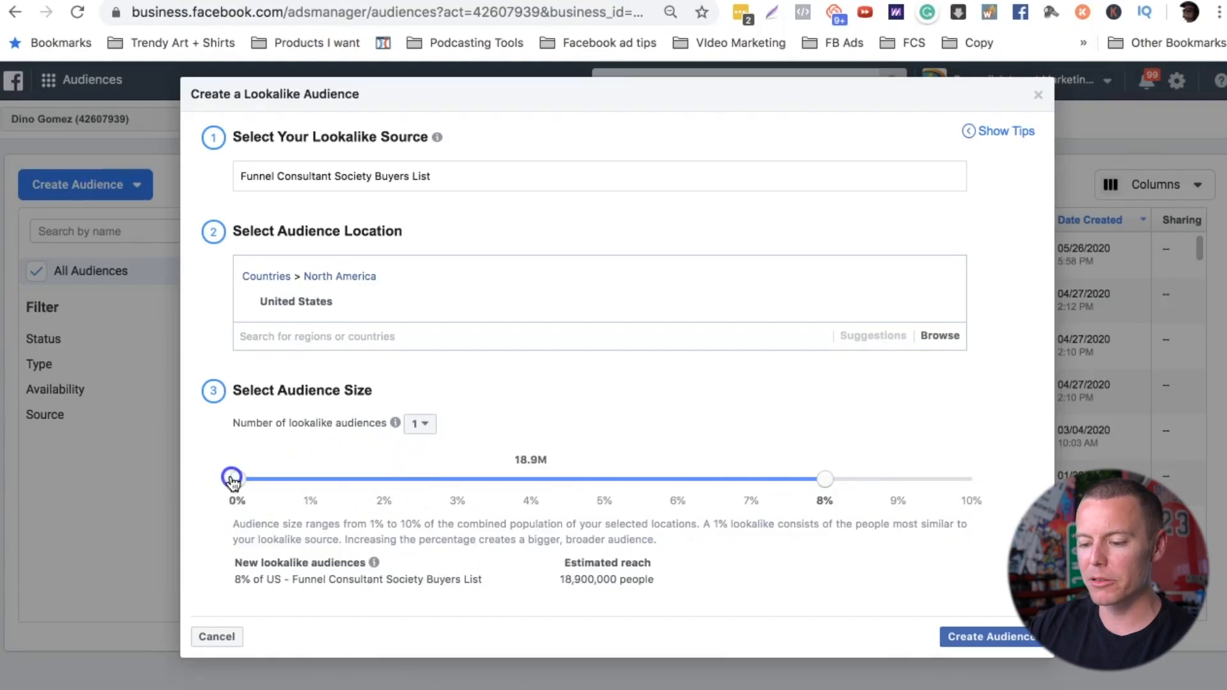
left_click_drag(826, 484, 317, 481)
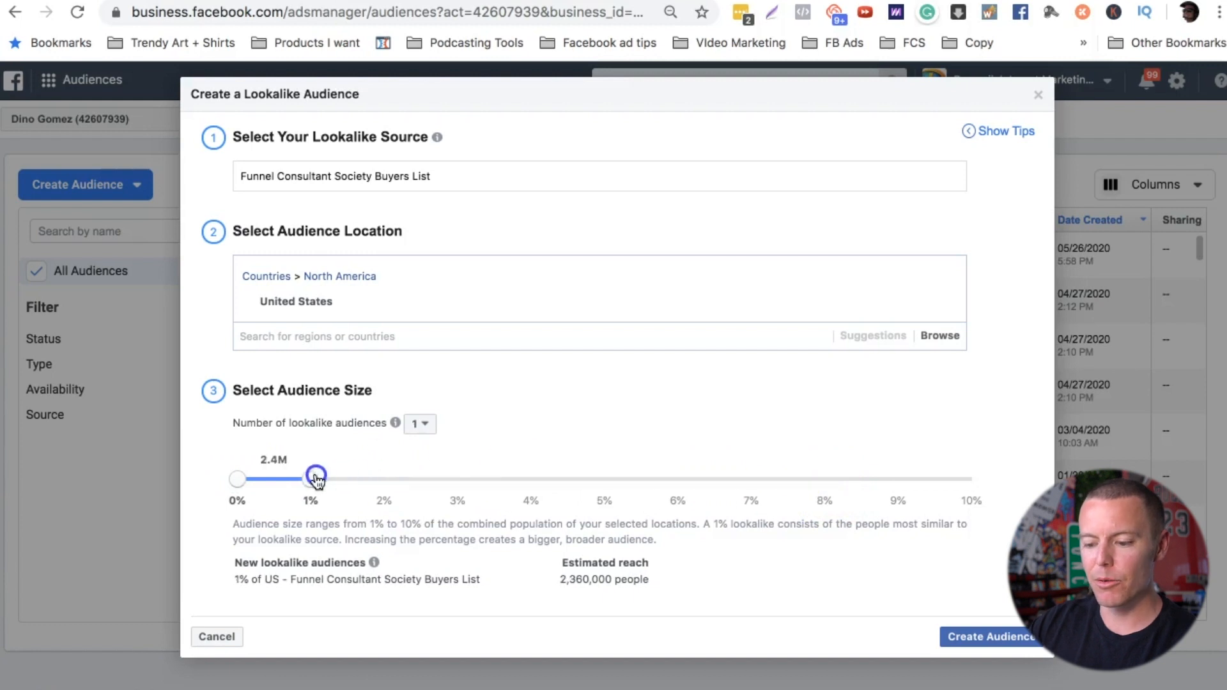
left_click(385, 479)
left_click_drag(295, 484, 239, 483)
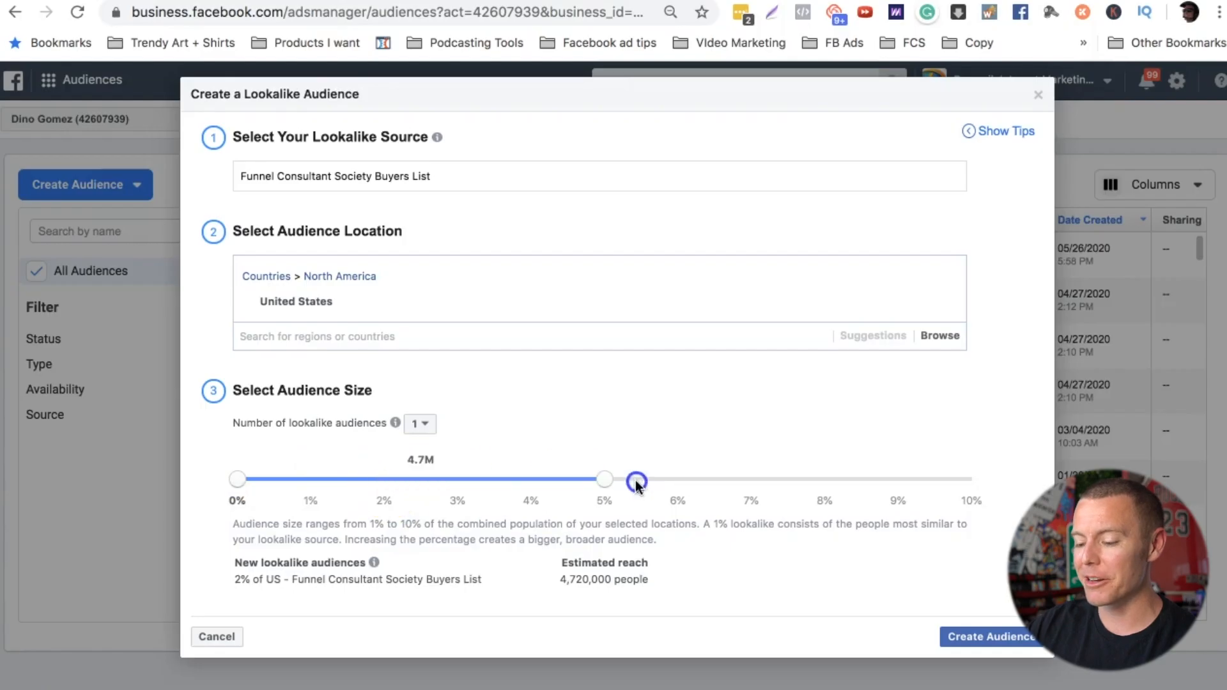
left_click(670, 485)
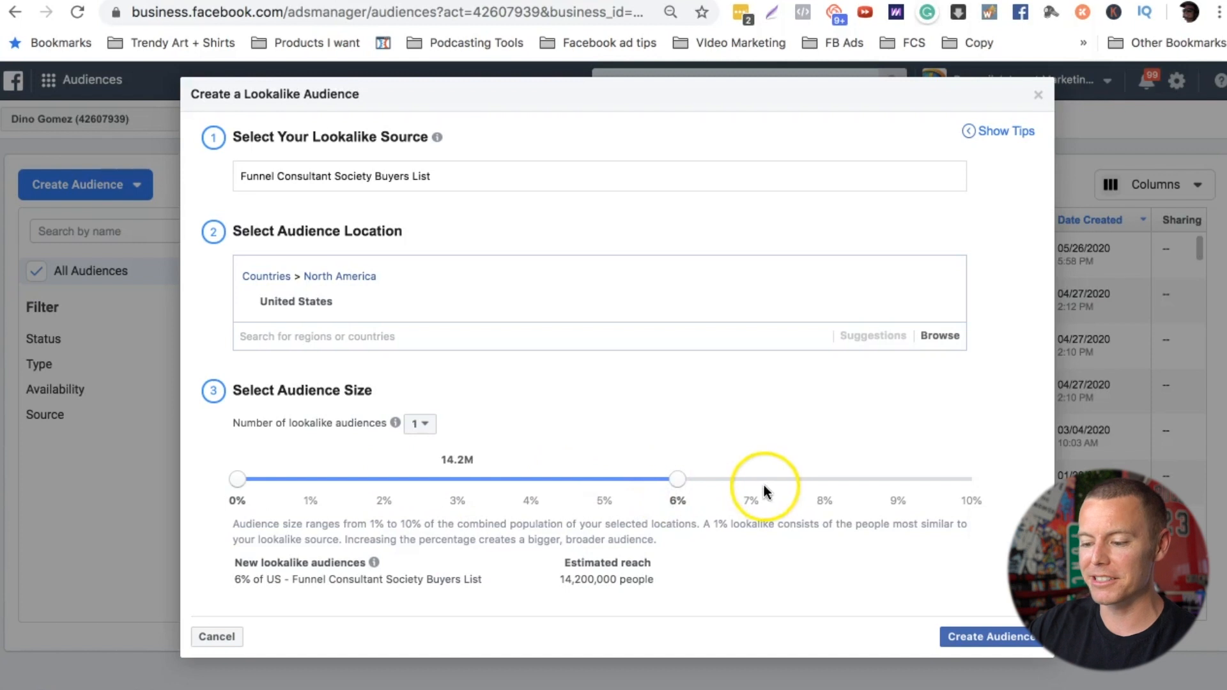
Step: Set the lookalike audience size to 0% to 1% and create the audience
left_click_drag(678, 490, 433, 483)
left_click_drag(326, 489, 272, 493)
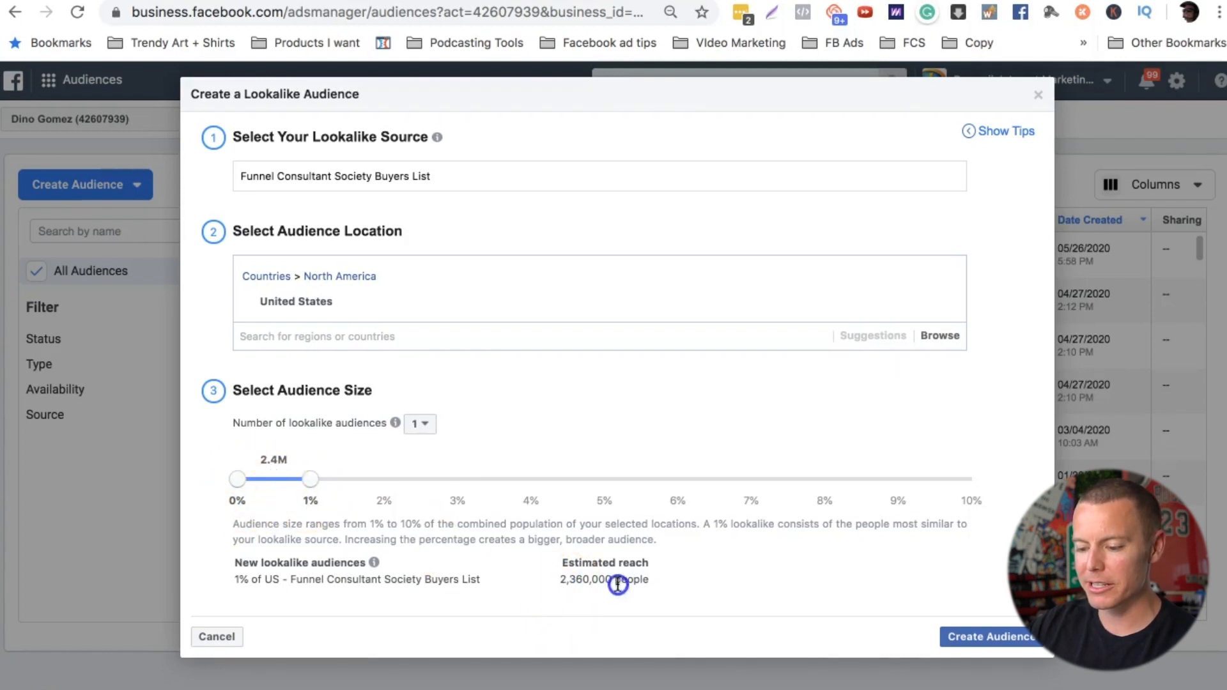
left_click(994, 638)
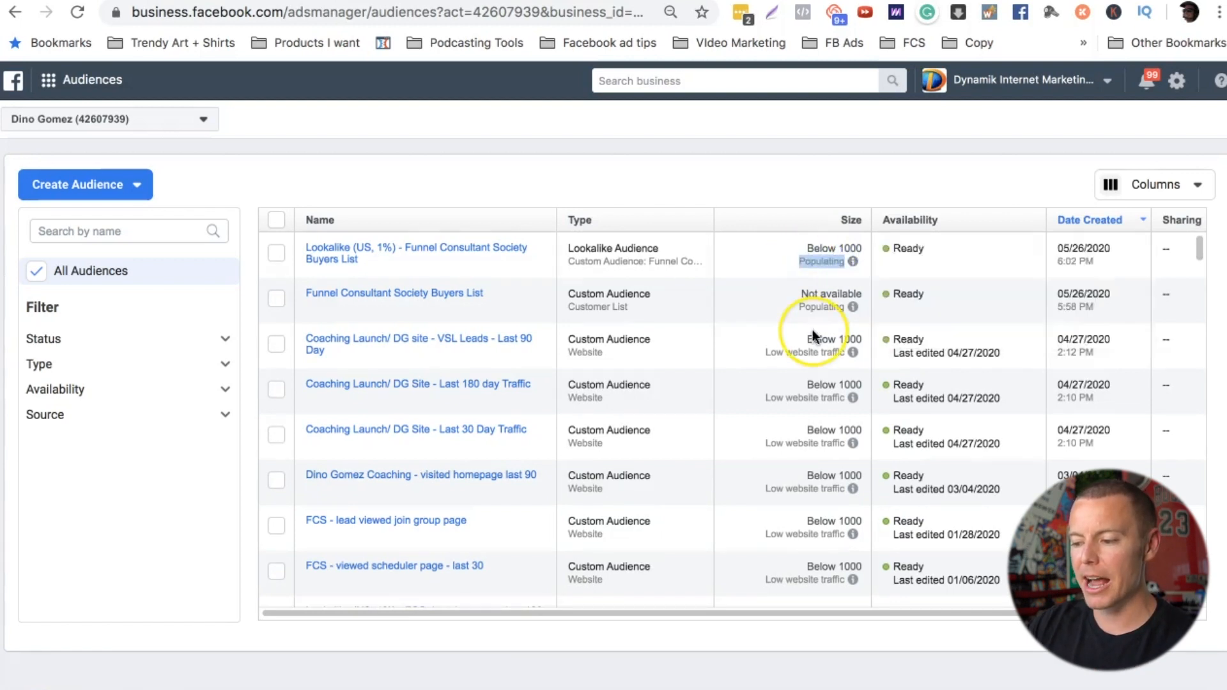
Step: Examine the sizes of older lookalike audiences in the list and the populating status of the new buyers lookalike
scroll(812, 332, "down", 4)
scroll(812, 329, "down", 3)
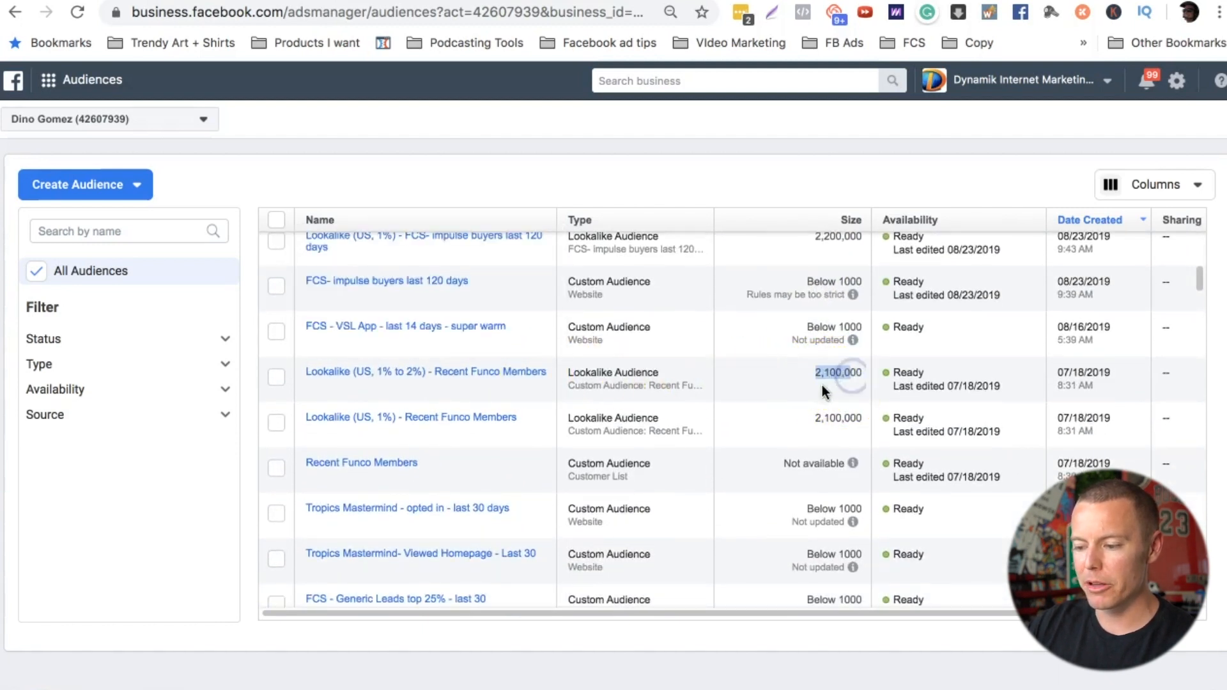
scroll(803, 383, "up", 10)
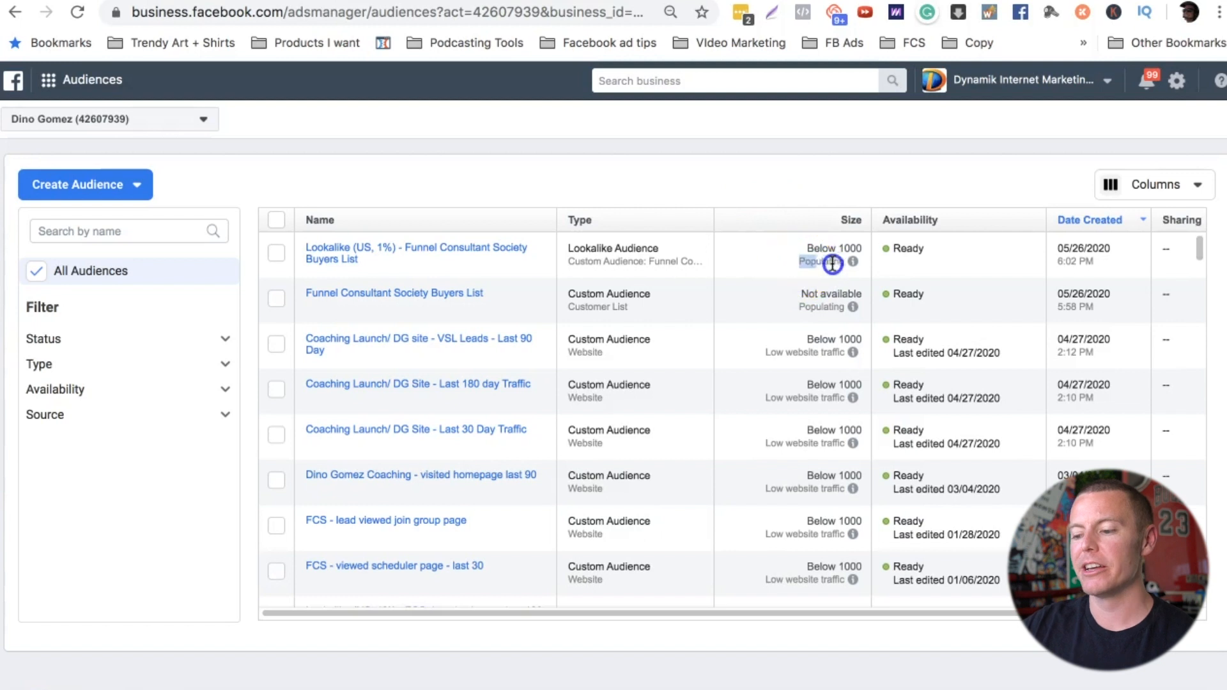
left_click_drag(832, 264, 849, 266)
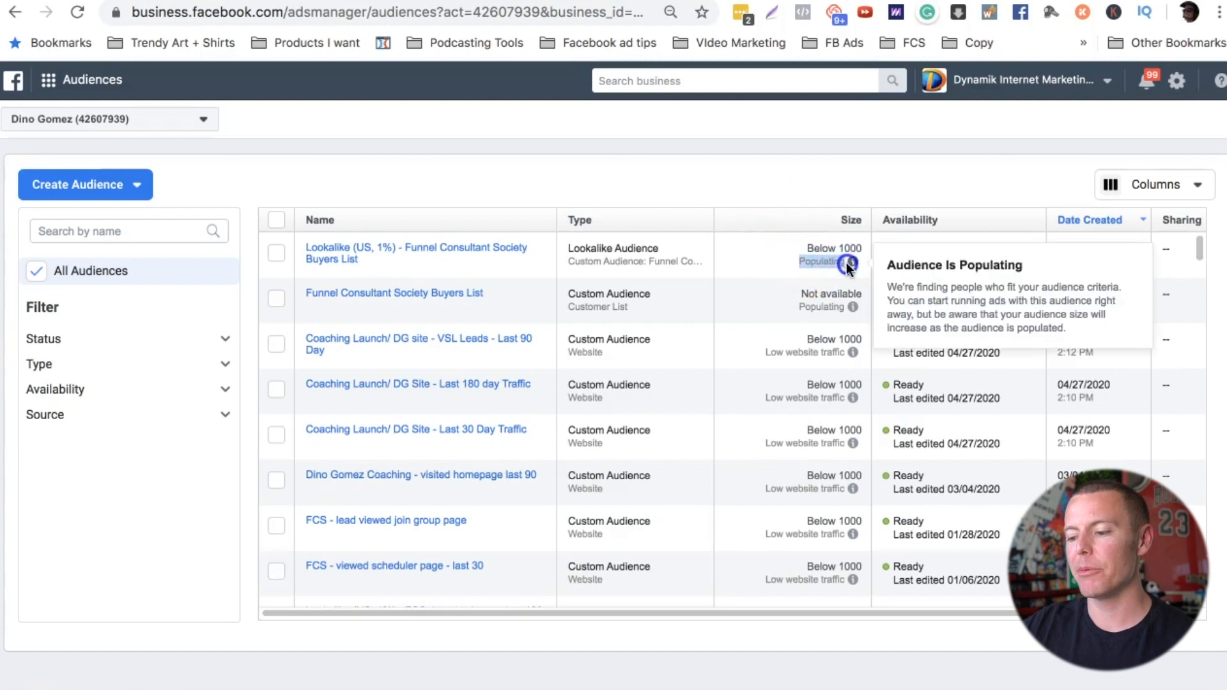
left_click(657, 177)
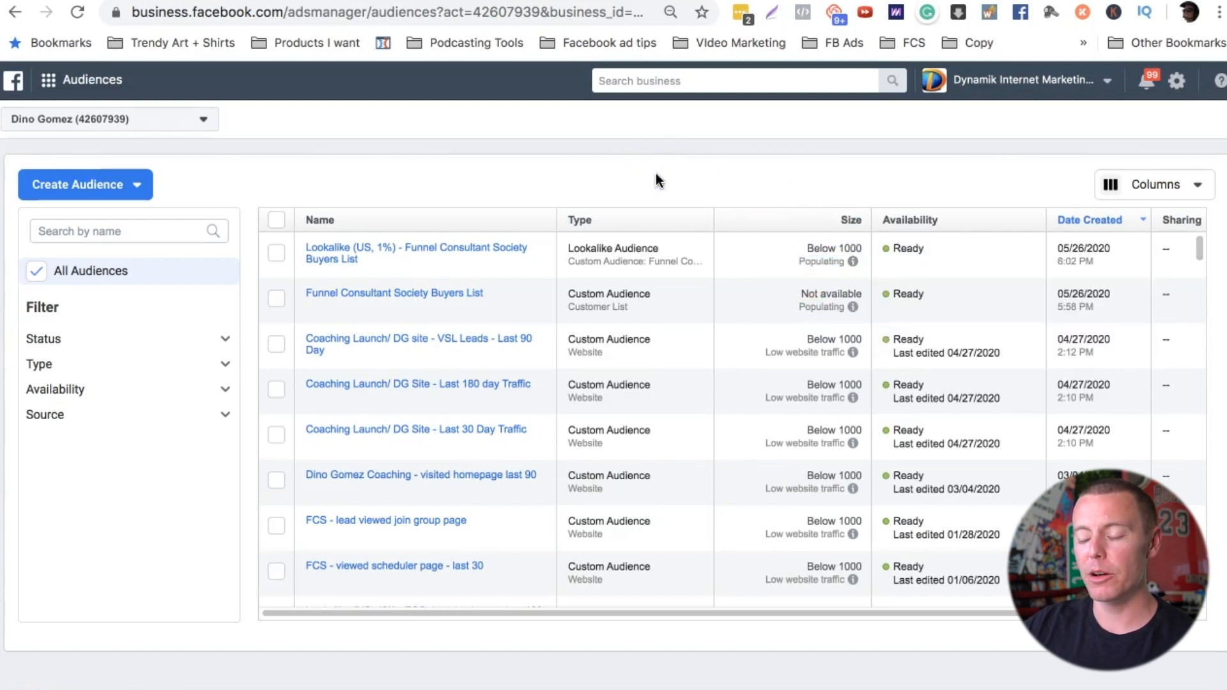
Step: Switch from Audiences to the Ads Manager campaigns, start a new campaign with the Conversions objective and continue to its ad set
left_click(64, 84)
left_click(103, 177)
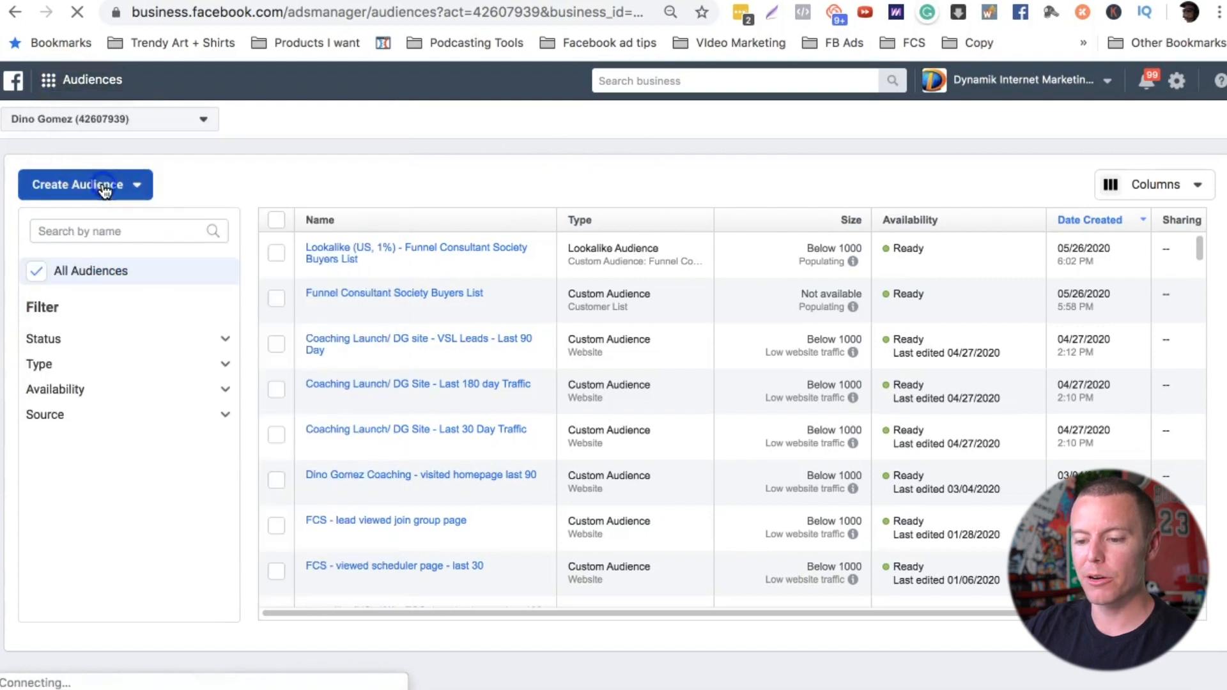
left_click(263, 165)
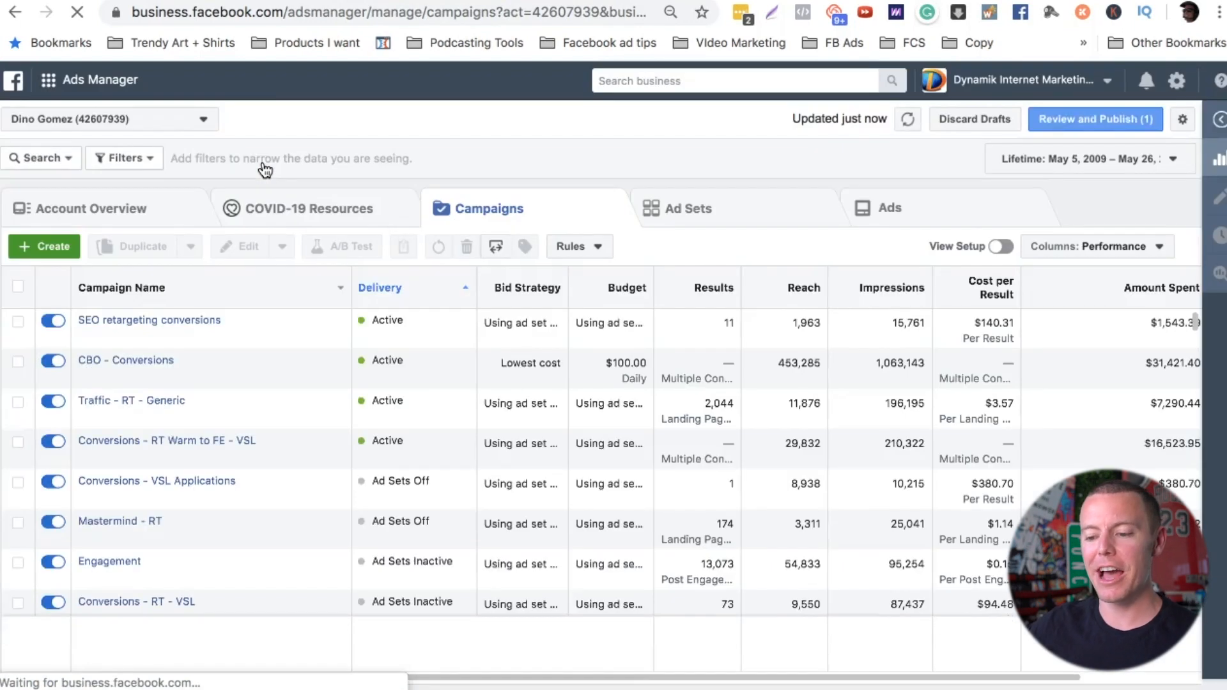
left_click(54, 251)
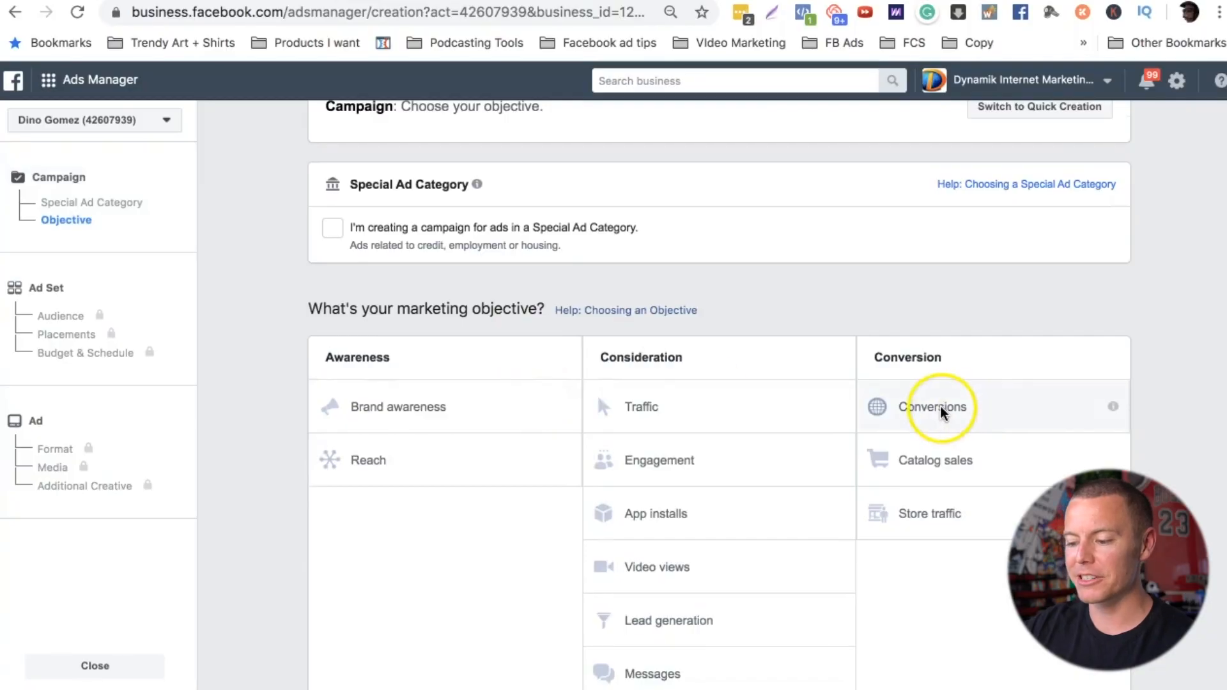
left_click(941, 412)
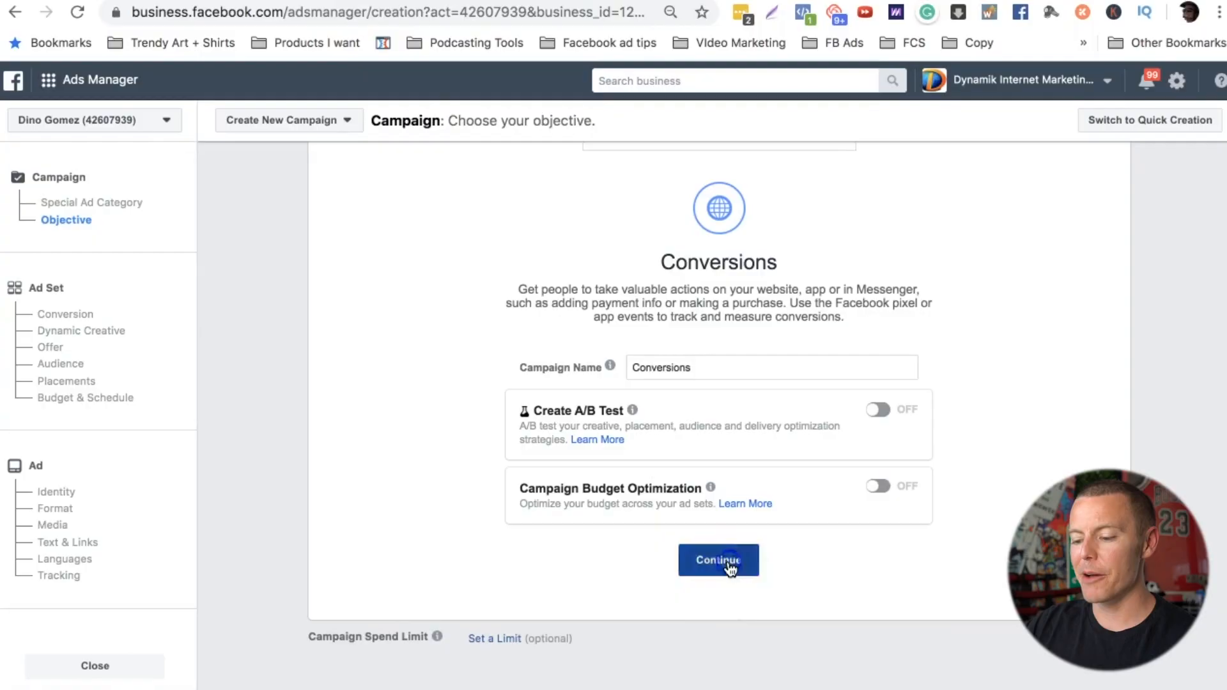
left_click(729, 567)
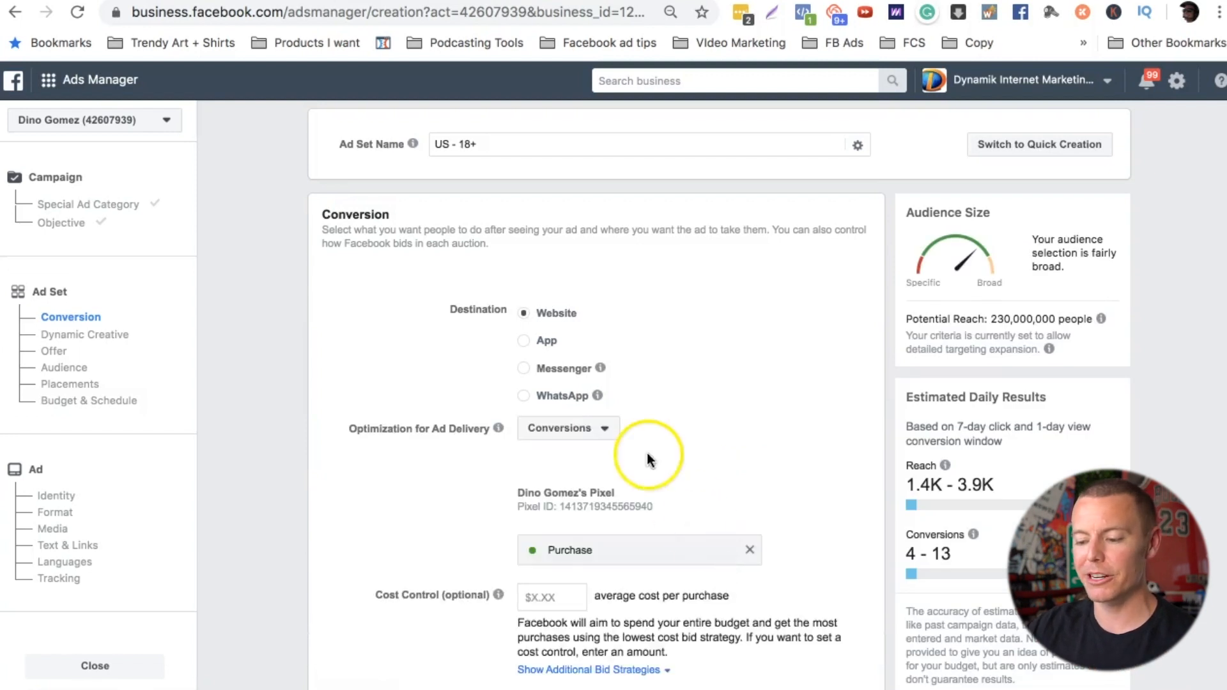
Step: Add "Lookalike (US, 1%) - Funnel Consultant Society Buyers List" to the ad set's included custom audiences
scroll(652, 470, "down", 2)
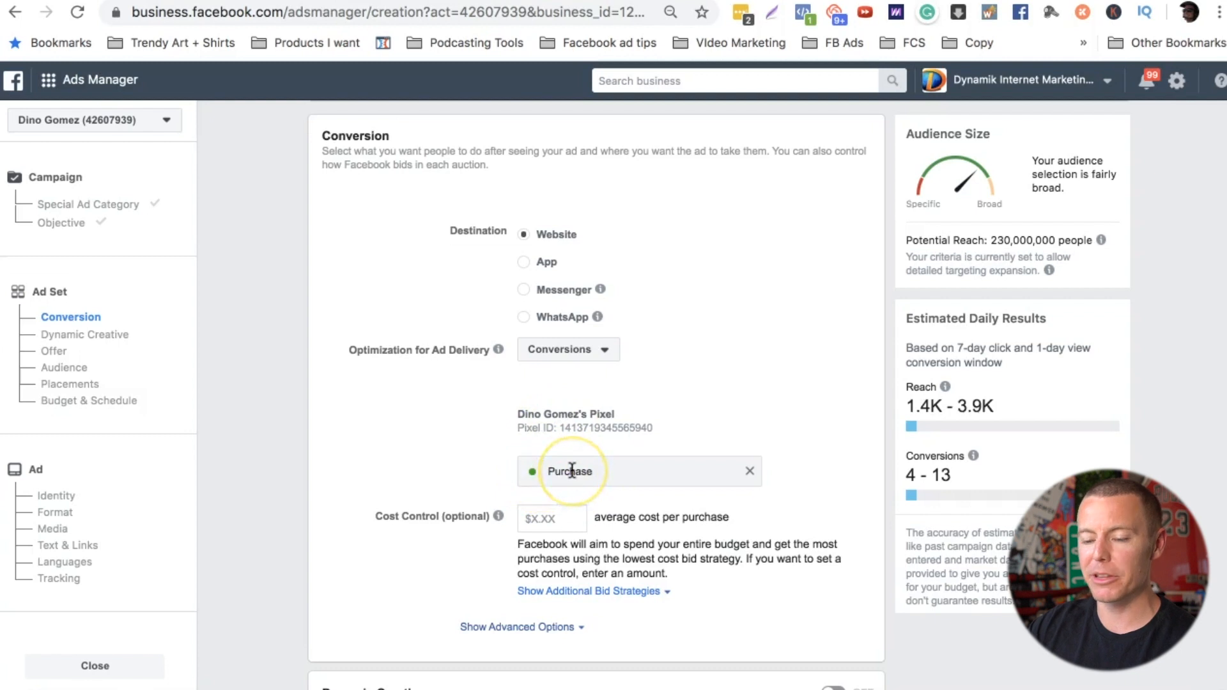
scroll(572, 471, "down", 2)
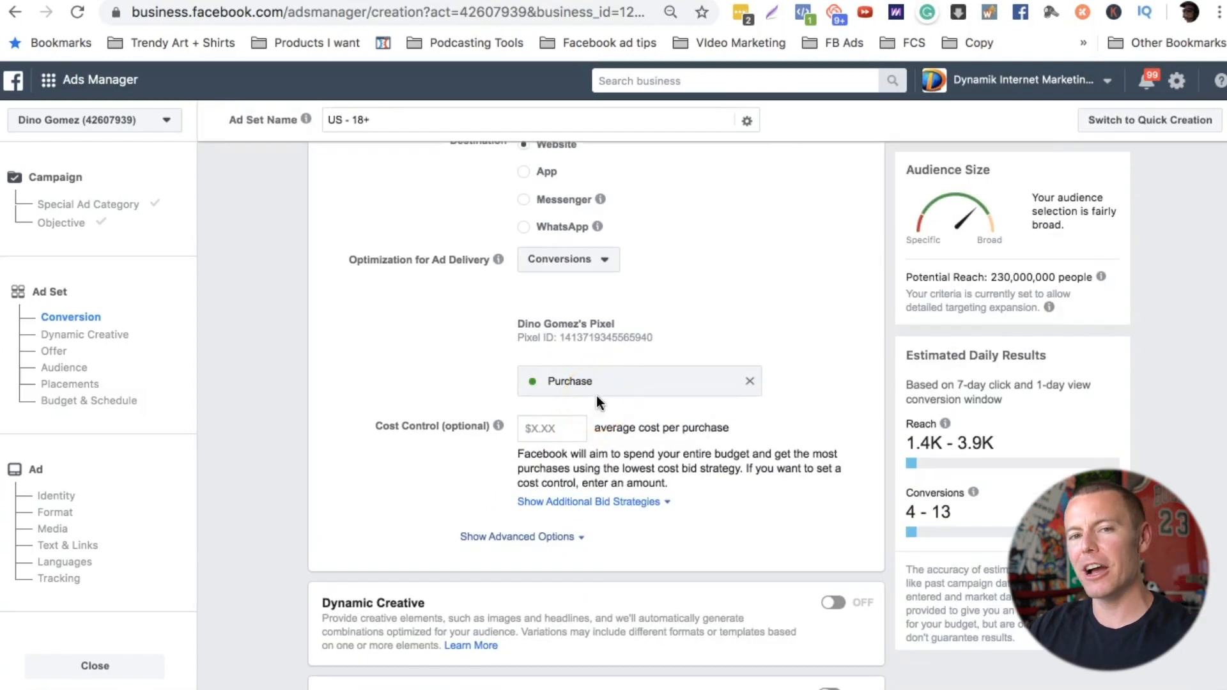
scroll(596, 397, "down", 5)
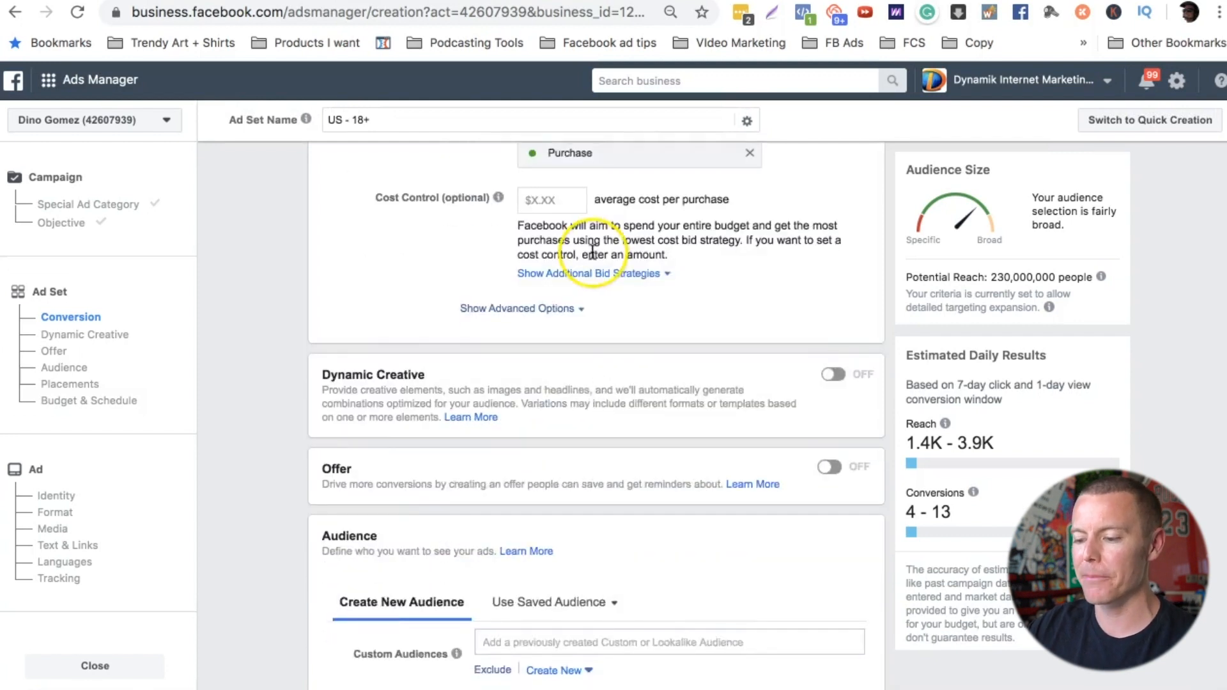
scroll(592, 251, "down", 2)
scroll(593, 251, "down", 5)
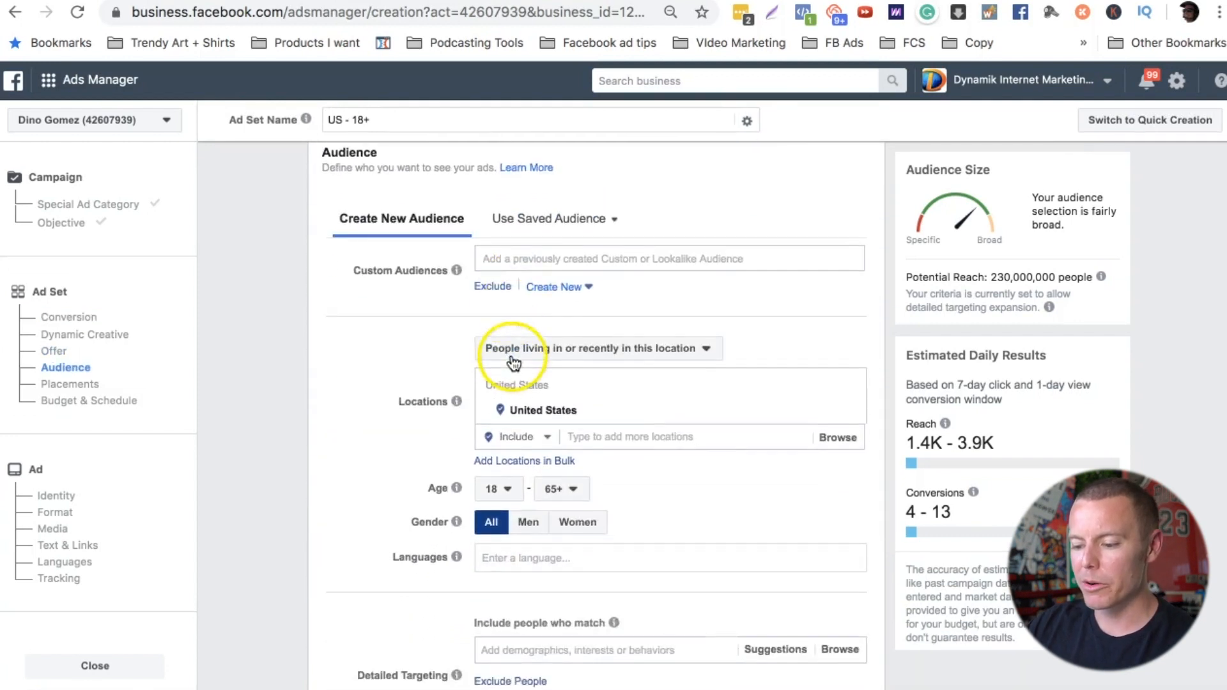
scroll(519, 371, "up", 1)
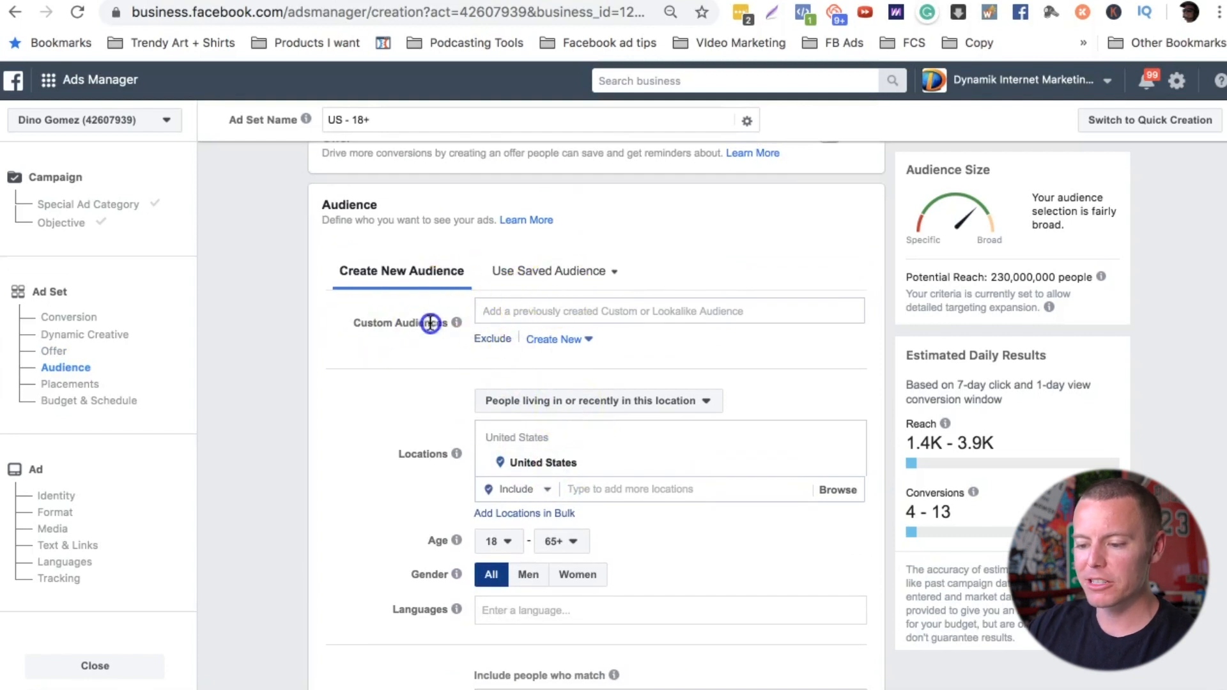
left_click(549, 307)
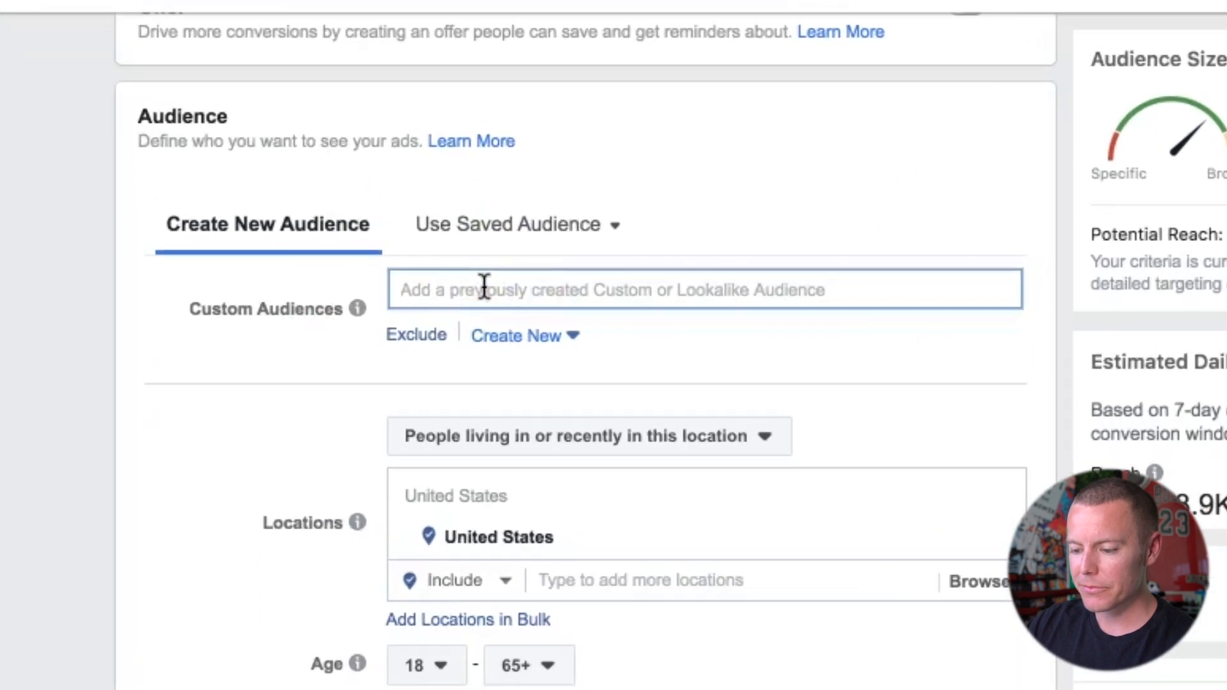
left_click(536, 306)
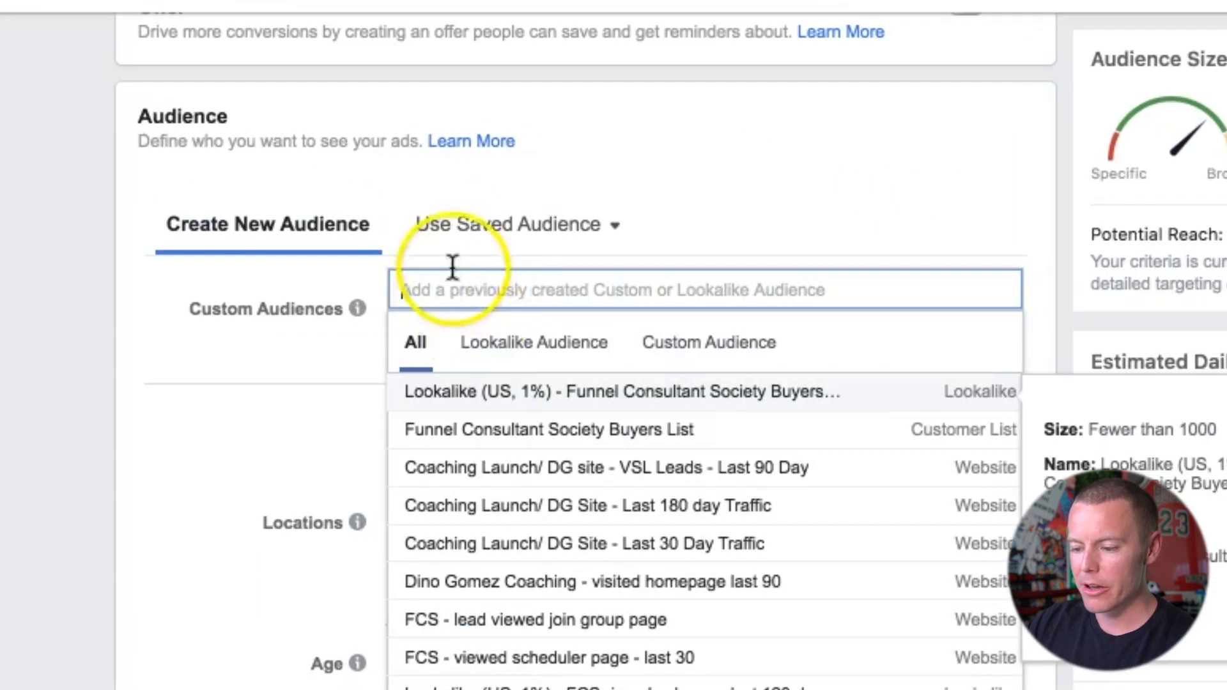
left_click(521, 351)
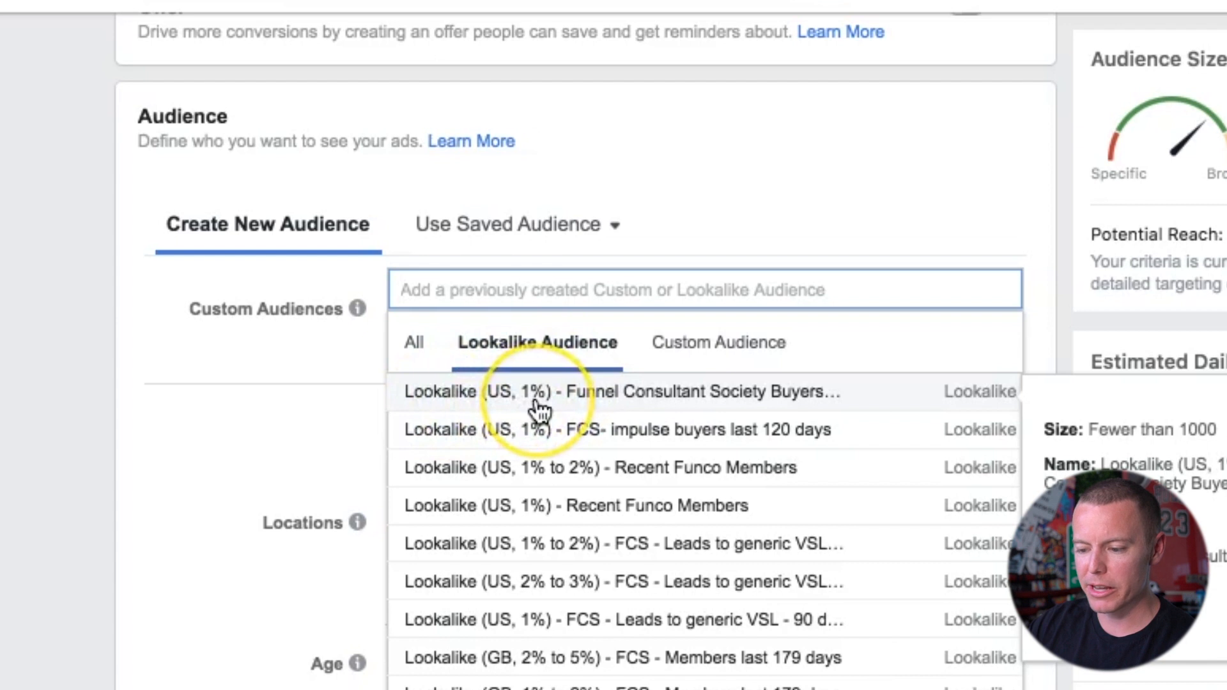
left_click(790, 404)
left_click(787, 358)
left_click(757, 181)
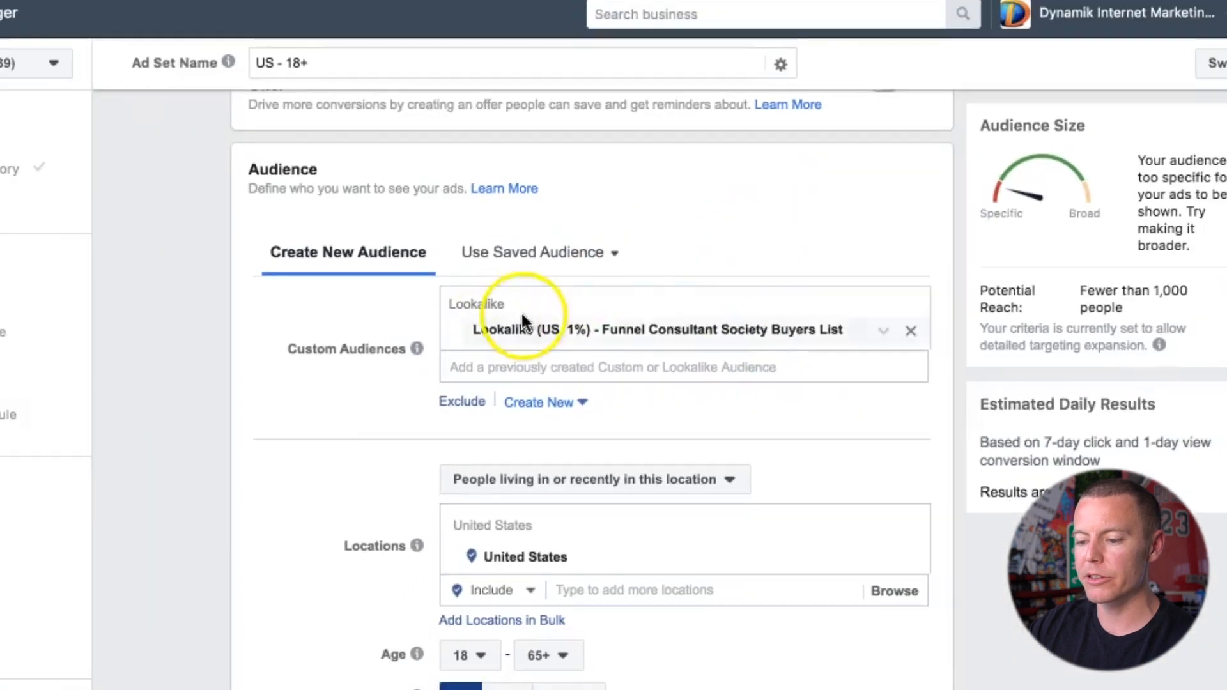
Step: Exclude the "Recent Funco Members" customer list from the ad set's audience
scroll(589, 325, "down", 3)
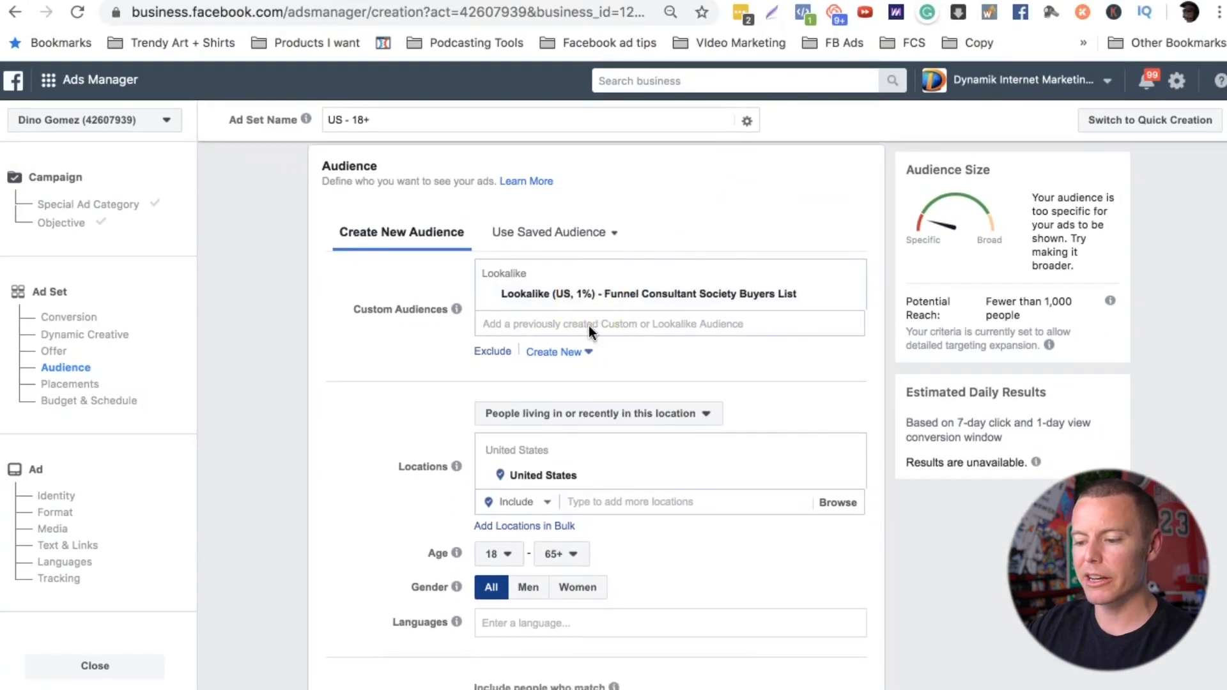
scroll(477, 361, "up", 1)
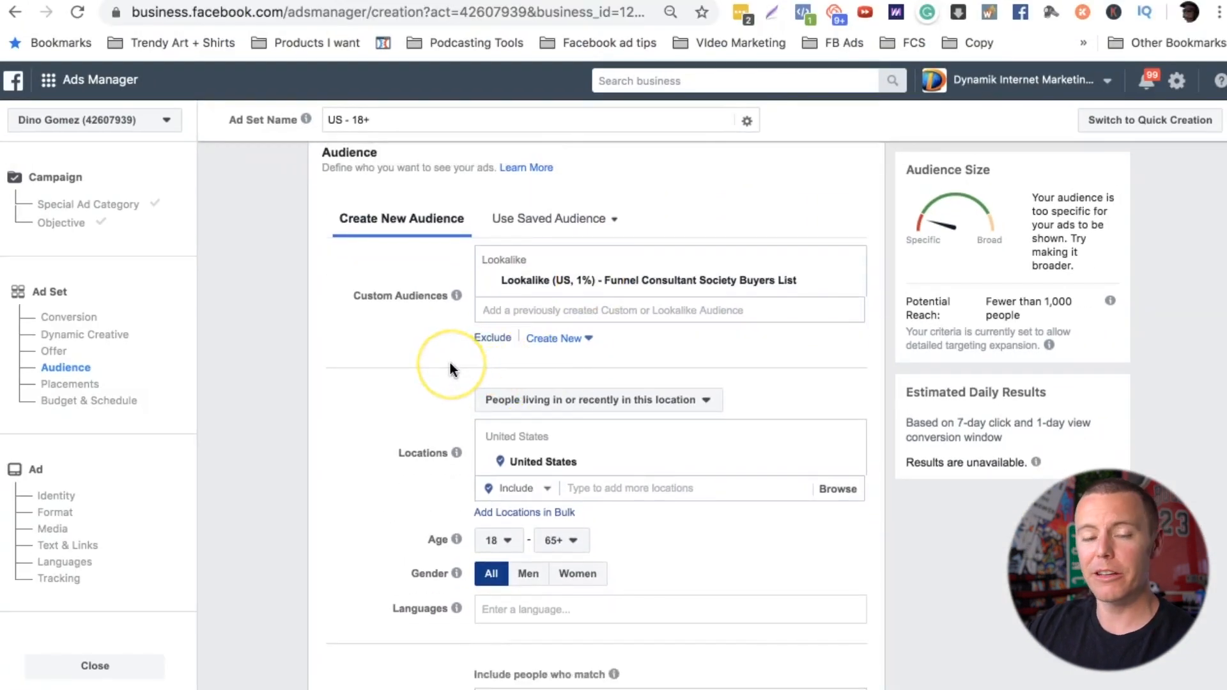
scroll(451, 370, "up", 2)
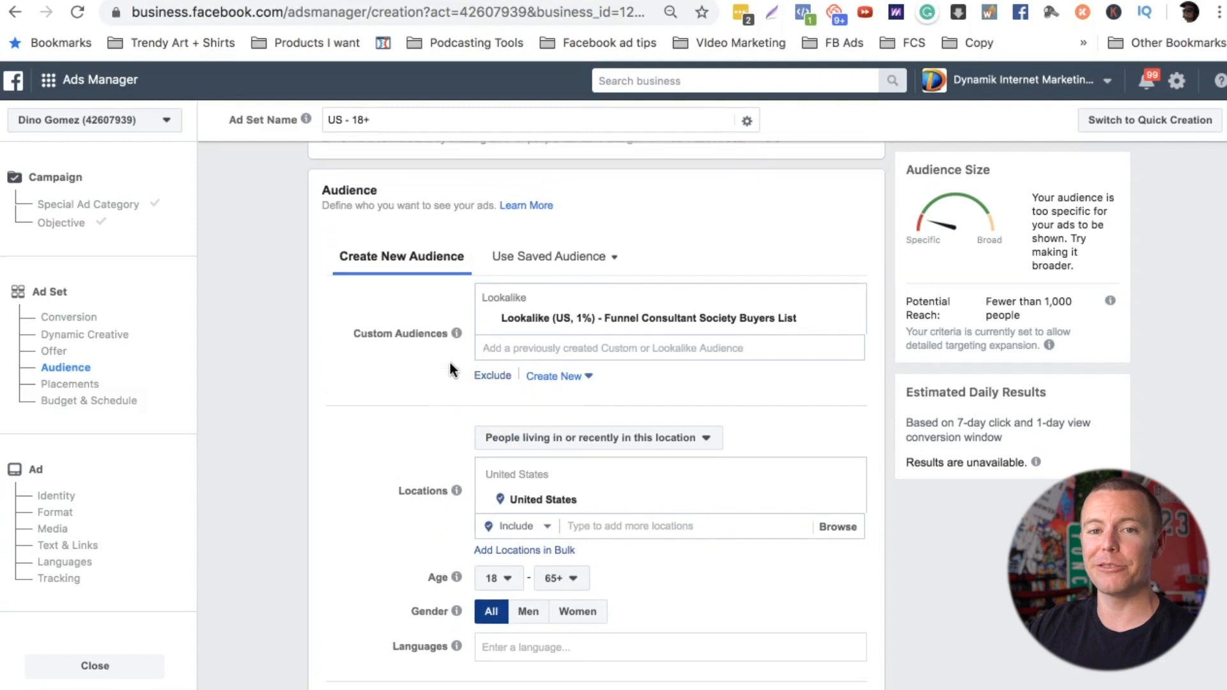
left_click(492, 376)
left_click(524, 417)
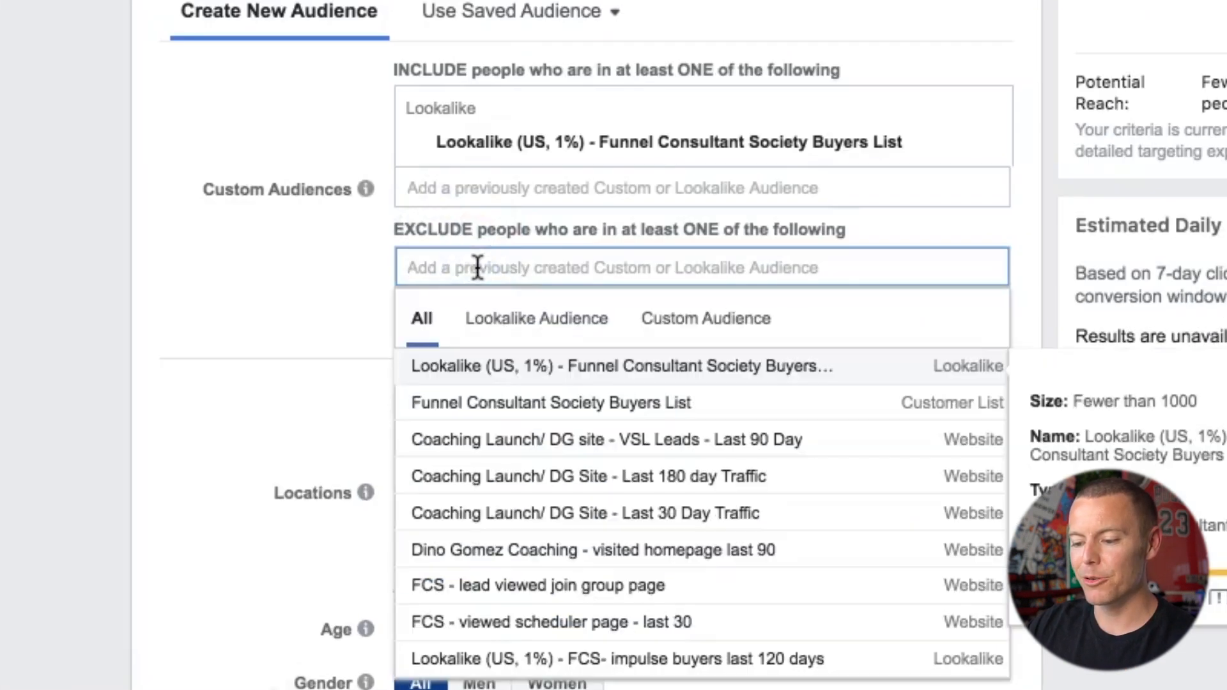
left_click(701, 325)
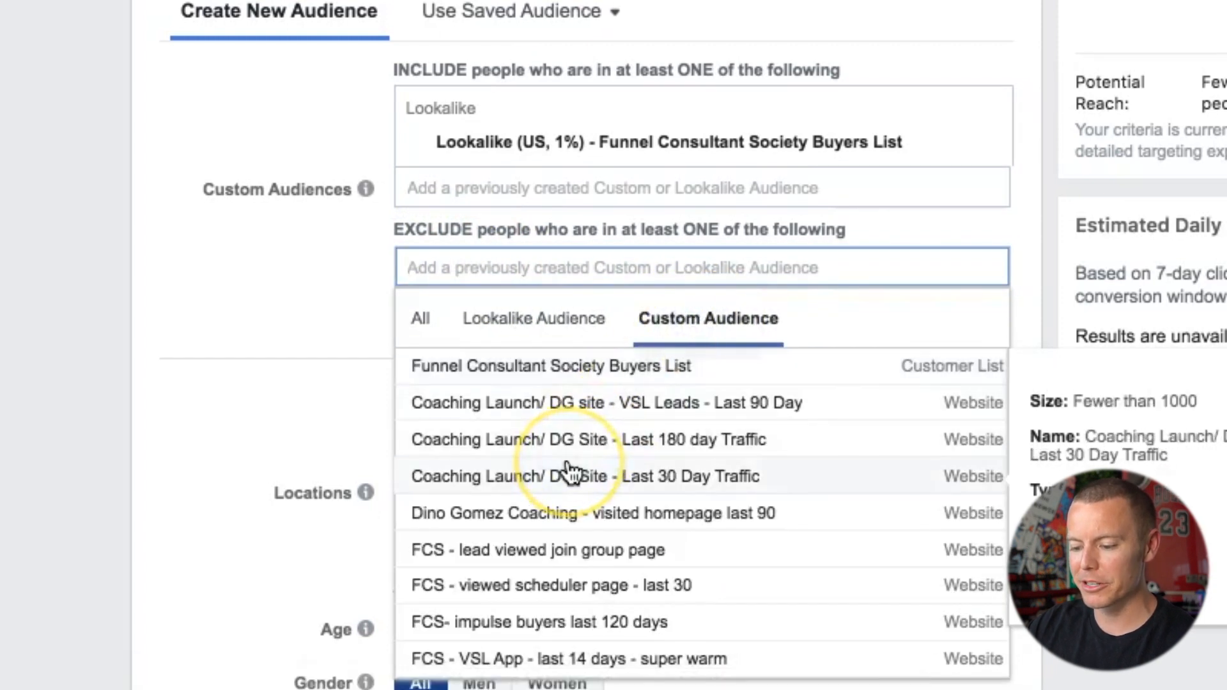
scroll(571, 473, "down", 3)
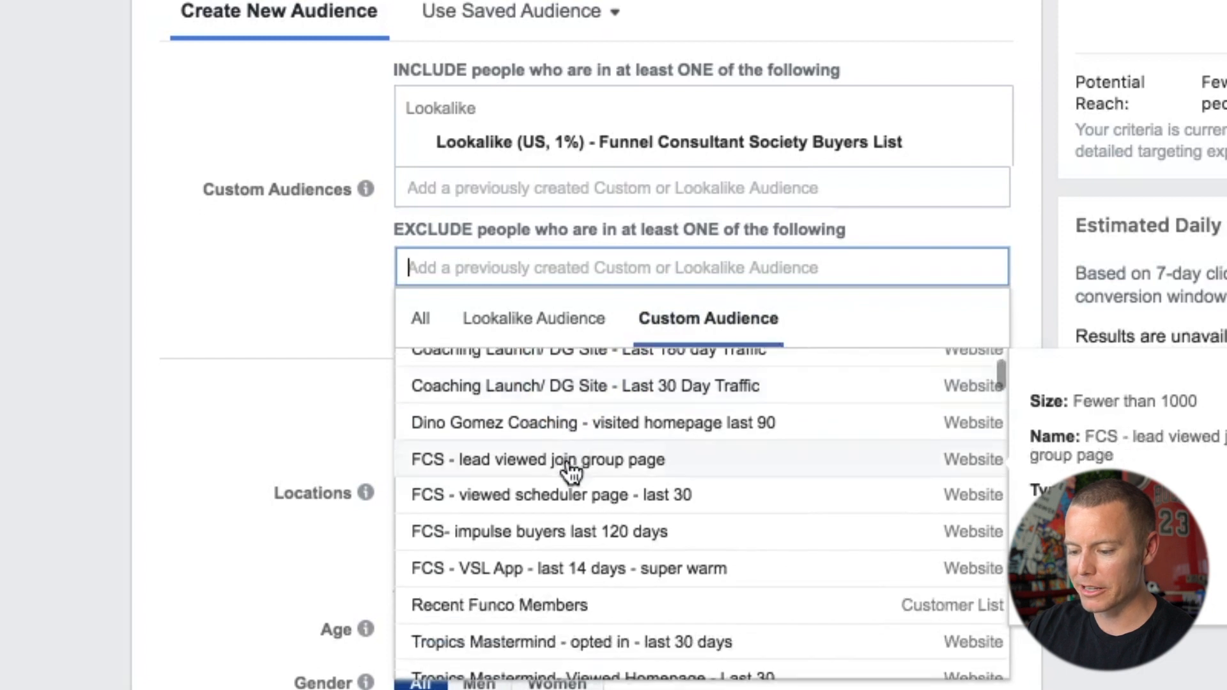
scroll(537, 495, "down", 2)
left_click(537, 522)
left_click(294, 364)
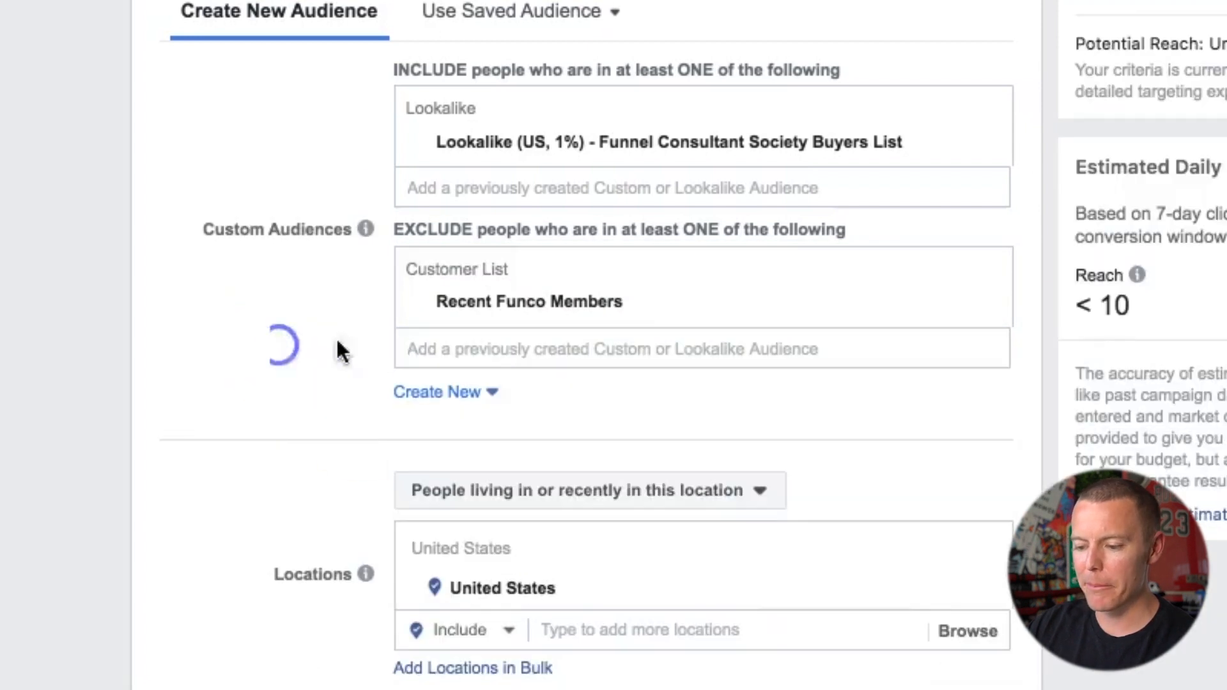
left_click(580, 326)
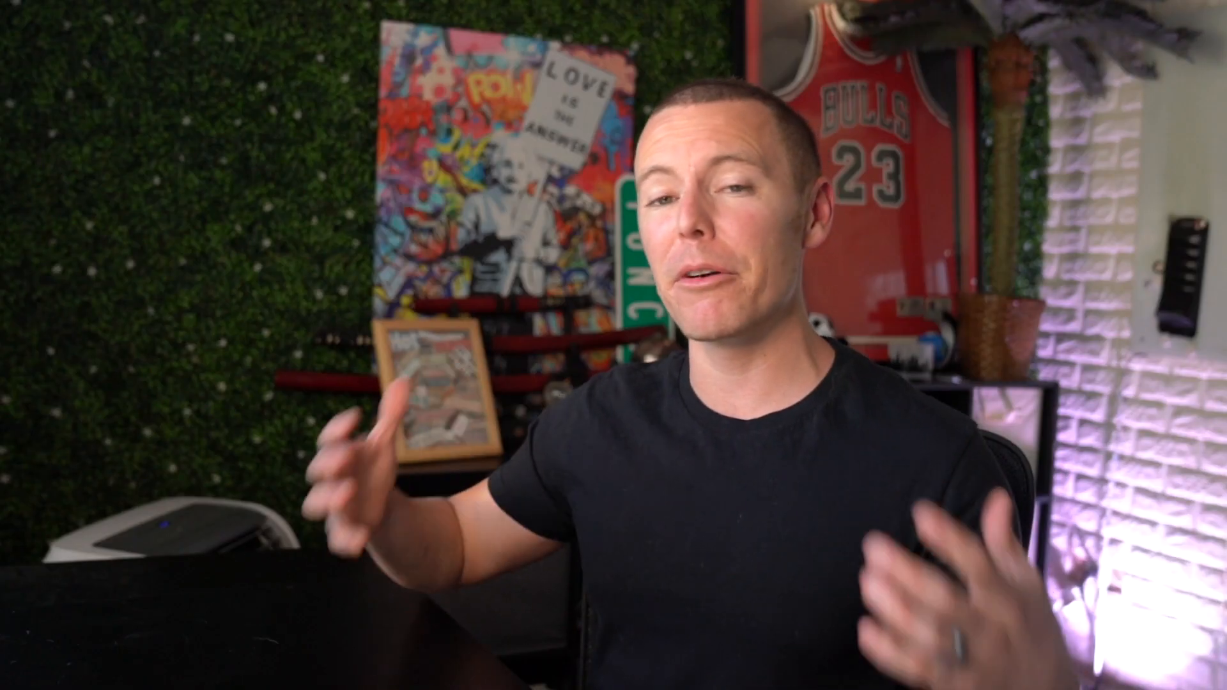